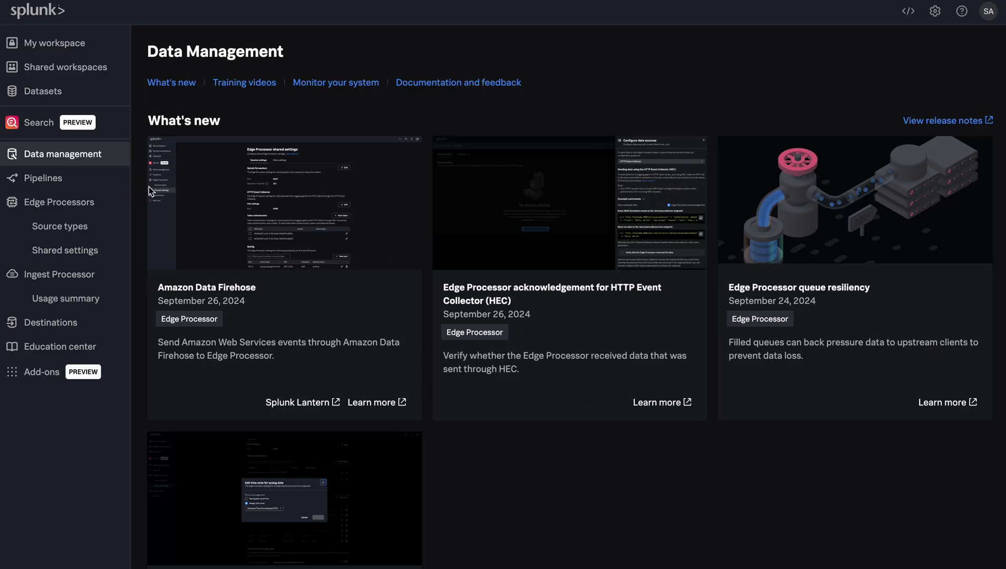
Create a new Ingest Processor pipeline from the Pipelines page using the Blank pipeline template.
{"action": "left_click", "coordinate": [56, 182]}
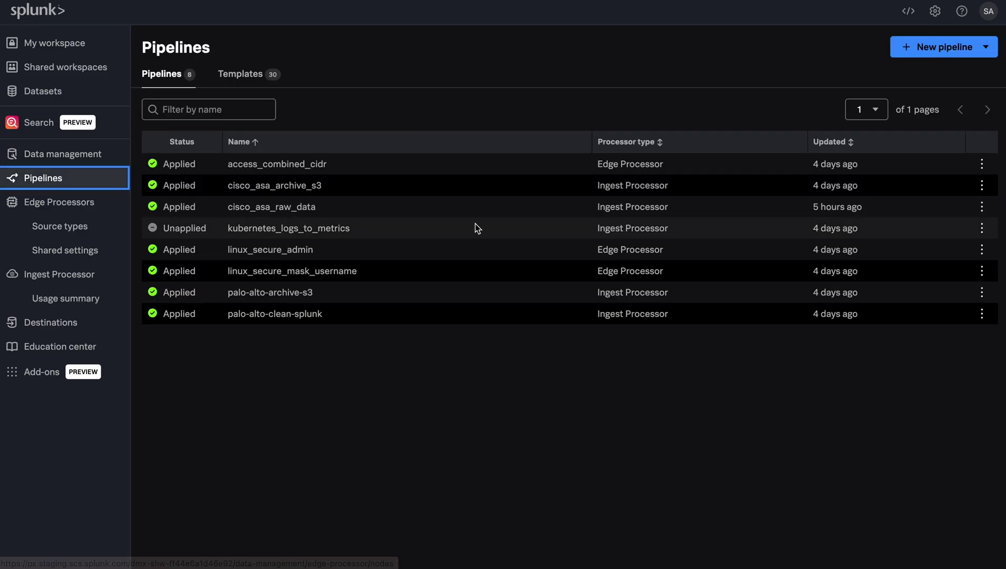
{"action": "left_click", "coordinate": [957, 52]}
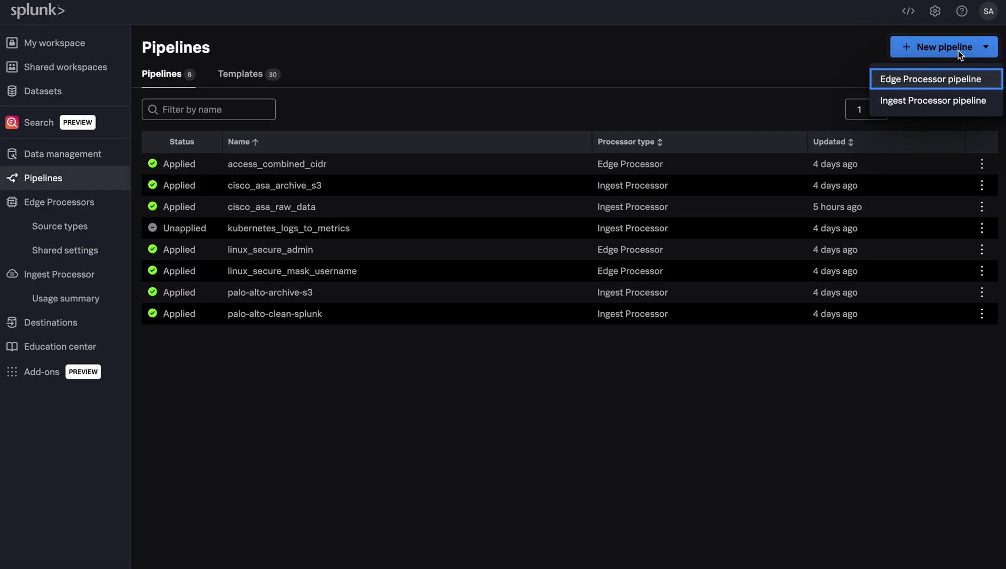
{"action": "left_click", "coordinate": [929, 101]}
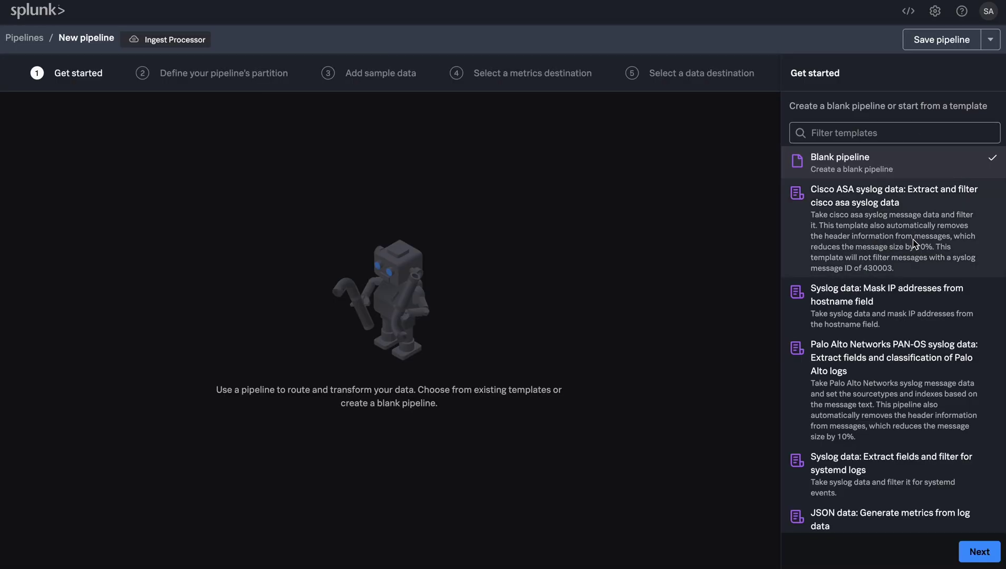
{"action": "scroll", "coordinate": [915, 243], "scroll_direction": "down", "scroll_amount": 3}
{"action": "scroll", "coordinate": [914, 243], "scroll_direction": "up", "scroll_amount": 3}
{"action": "left_click", "coordinate": [874, 165]}
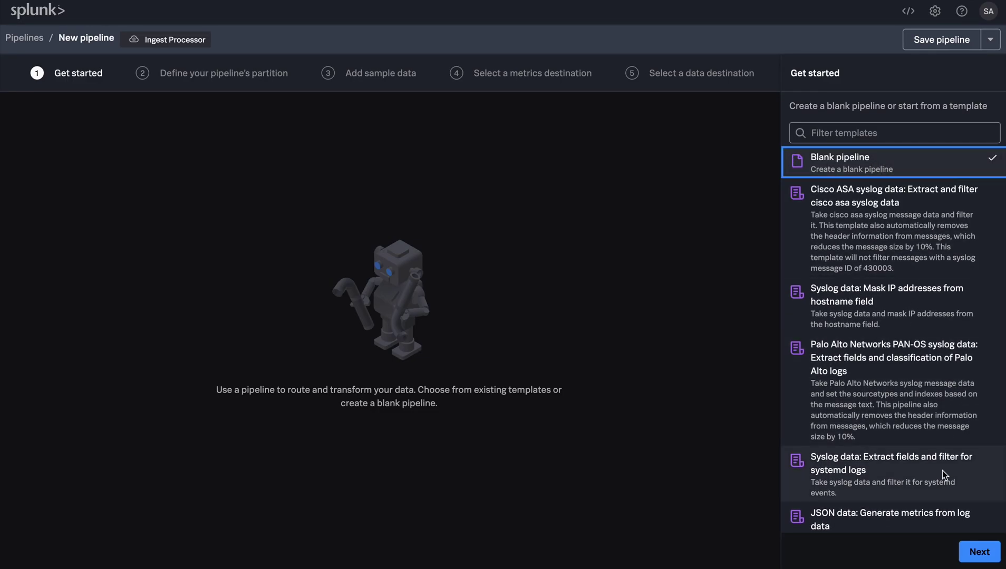
Partition the pipeline by sourcetype cisco:asa:ip.
{"action": "left_click", "coordinate": [976, 553]}
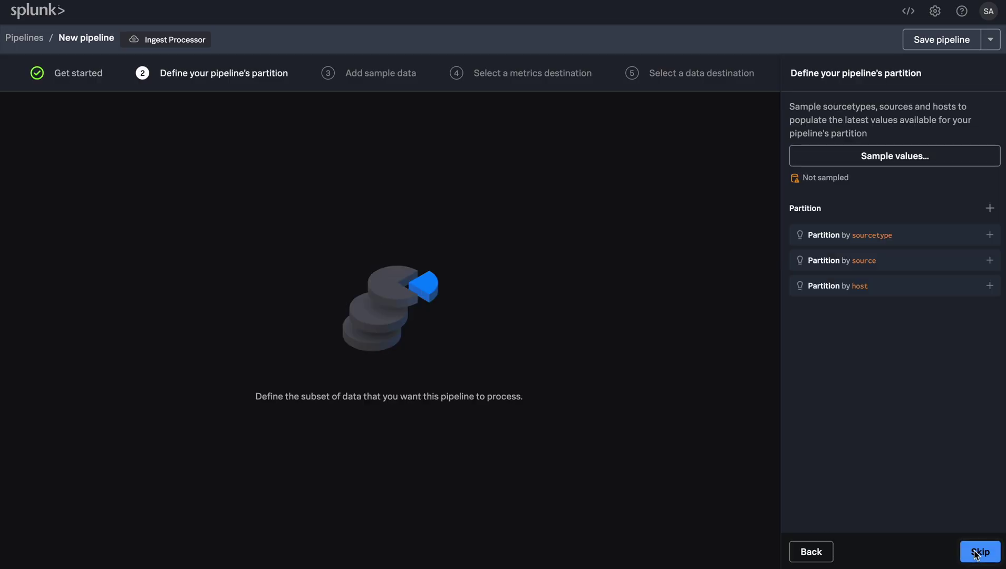
{"action": "left_click", "coordinate": [991, 237]}
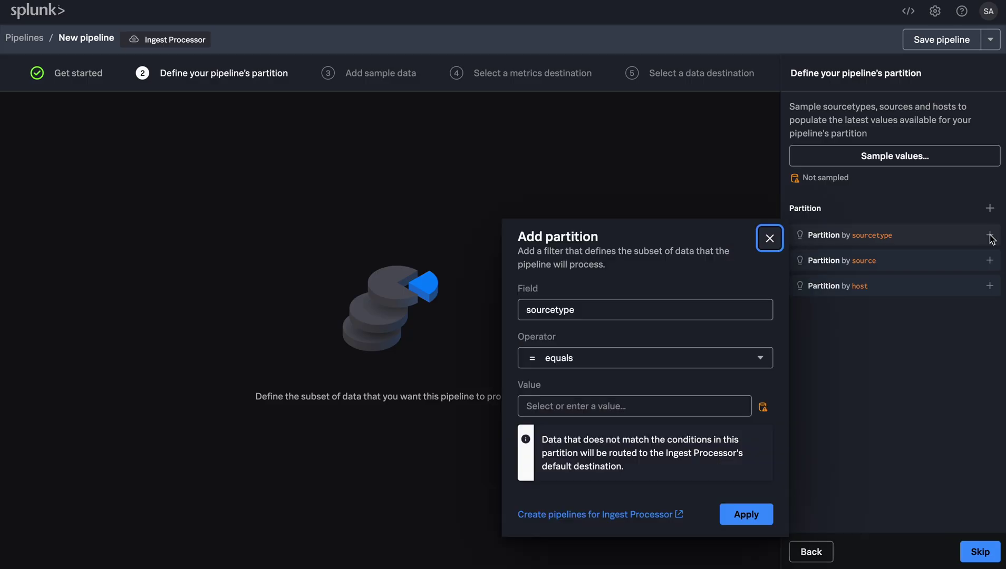
{"action": "left_click", "coordinate": [611, 411]}
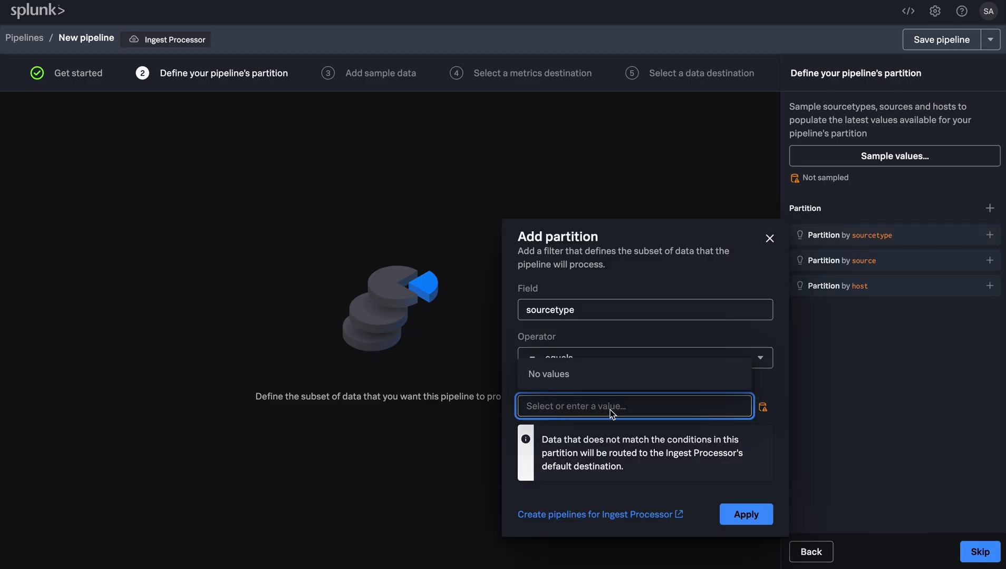
{"action": "type", "text": "cisco"}
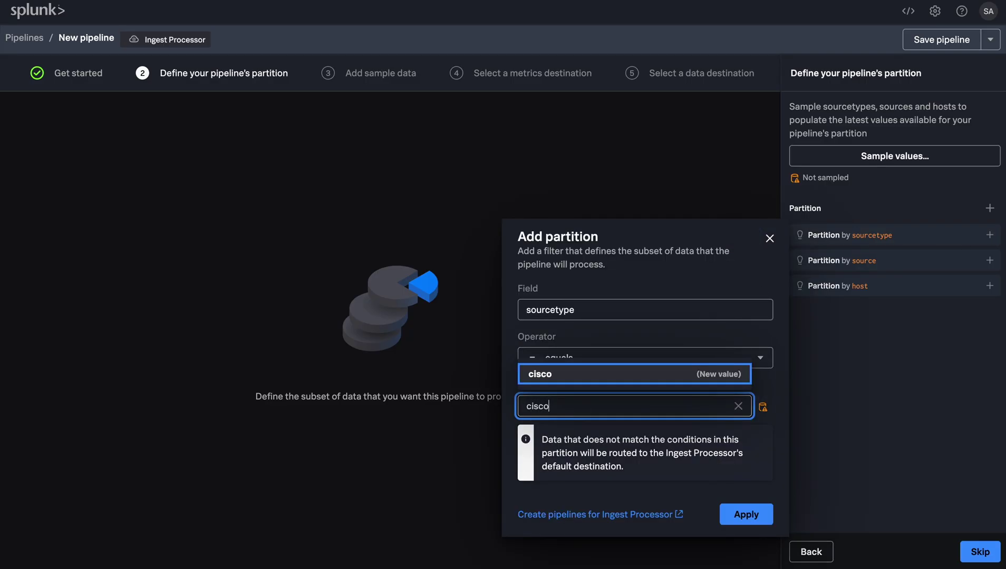
{"action": "type", "text": ":asa:ip:11"}
{"action": "left_click", "coordinate": [744, 515]}
Use the cisco_asa_snap snapshot as the pipeline's sample data.
{"action": "left_click", "coordinate": [980, 552]}
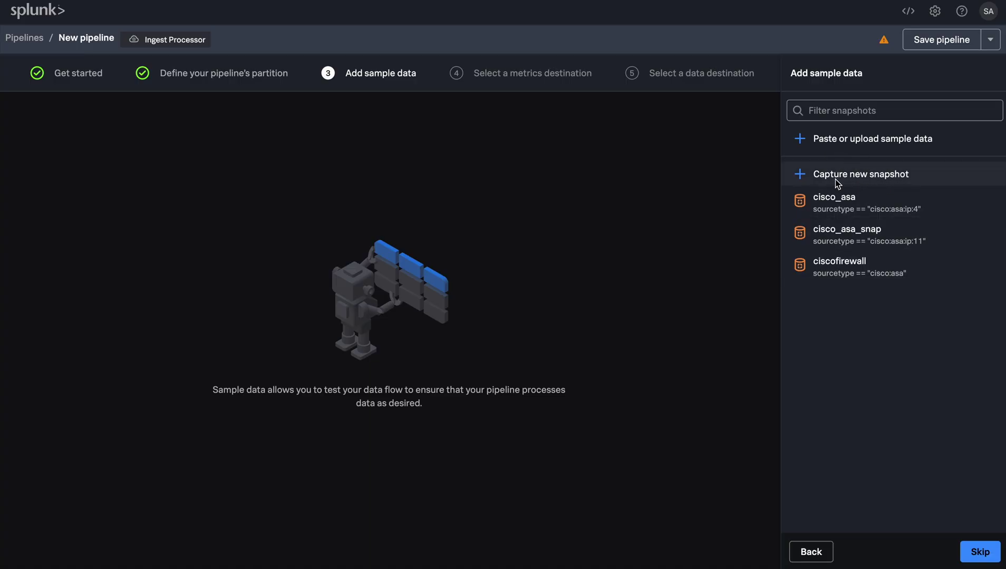
{"action": "left_click", "coordinate": [884, 245]}
{"action": "left_click", "coordinate": [978, 553]}
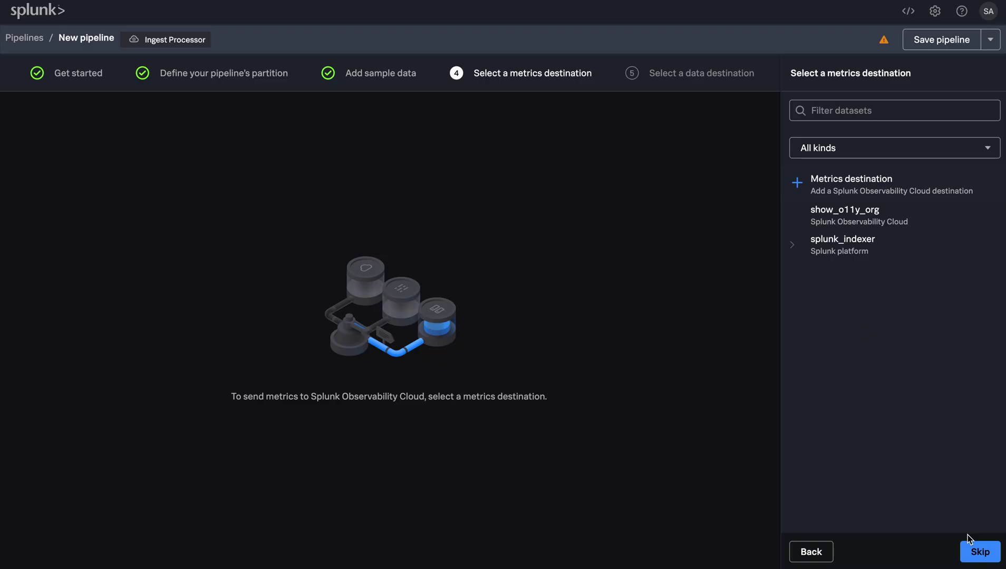
Skip metrics and send all events to cisco_asa_index through the splunk_indexer destination.
{"action": "left_click", "coordinate": [977, 551]}
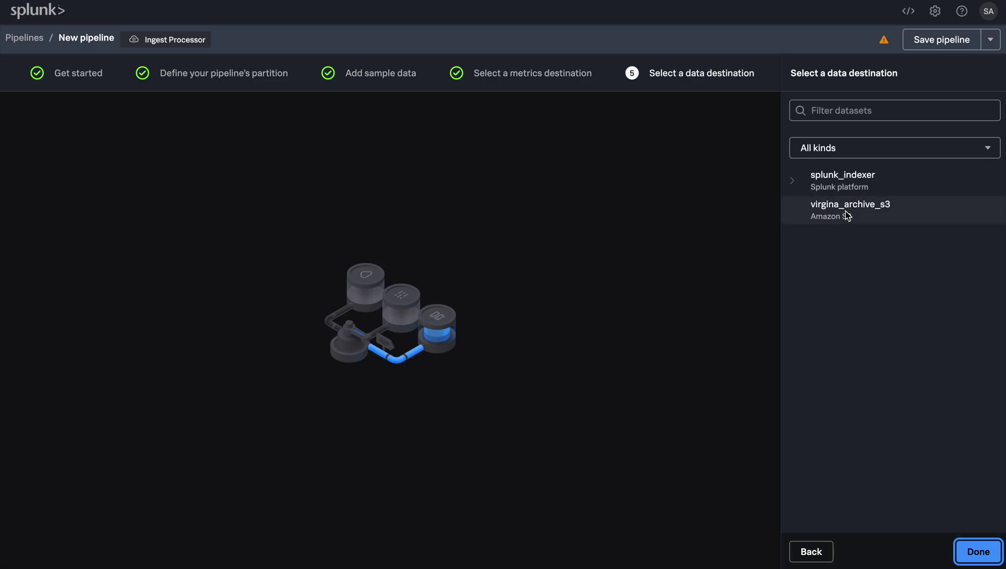
{"action": "left_click", "coordinate": [834, 189]}
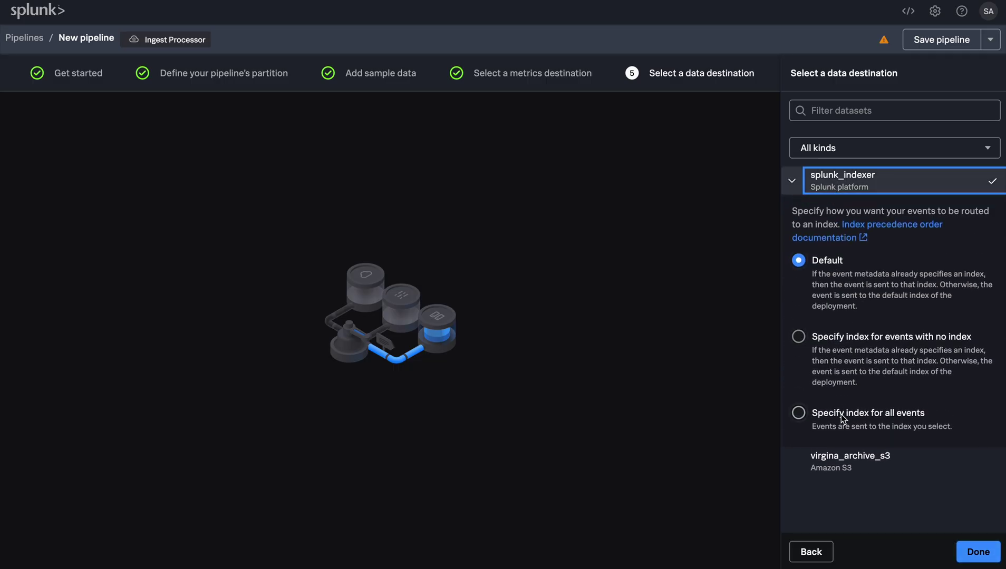
{"action": "left_click", "coordinate": [842, 413]}
{"action": "left_click", "coordinate": [848, 466]}
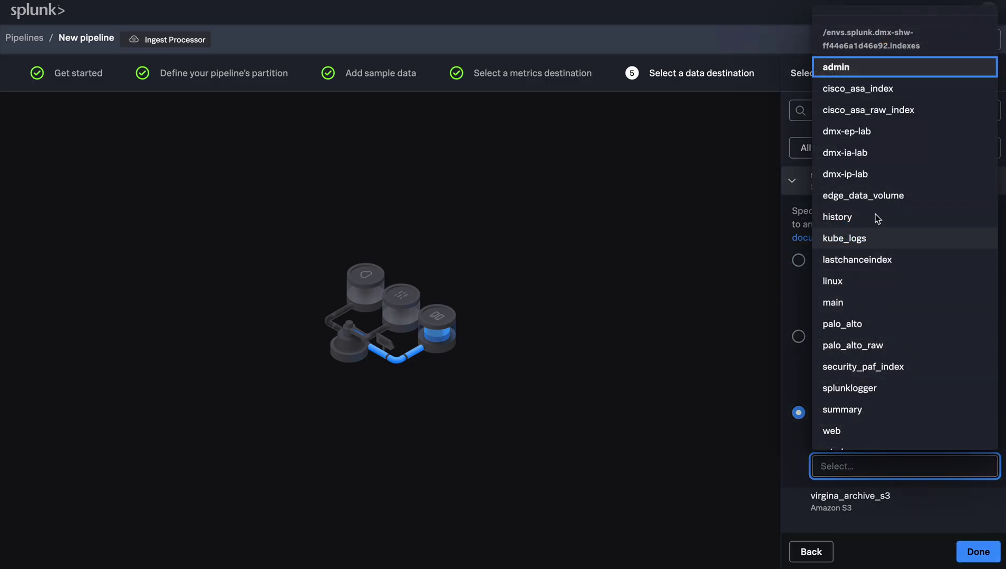
{"action": "left_click", "coordinate": [867, 90]}
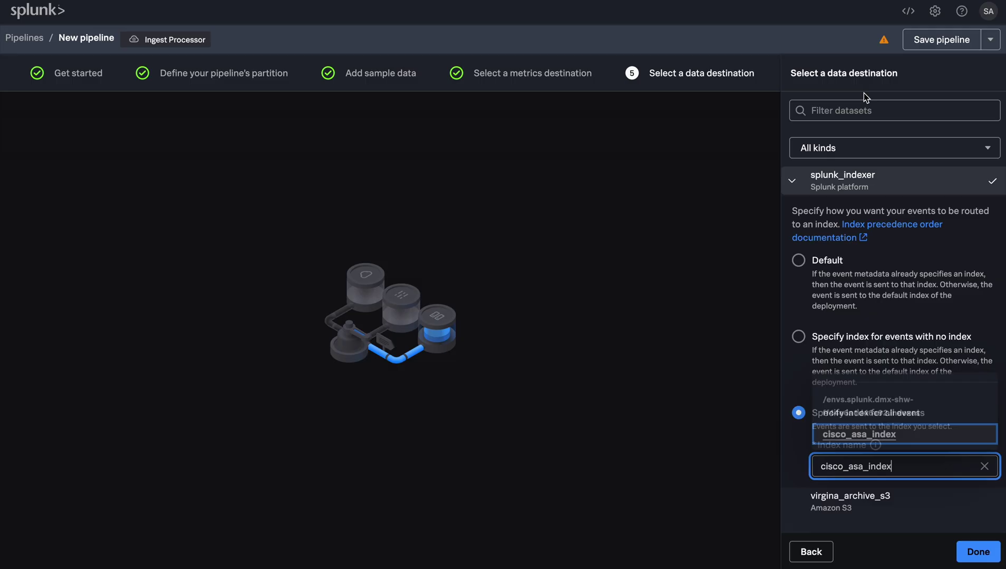
{"action": "left_click", "coordinate": [974, 553]}
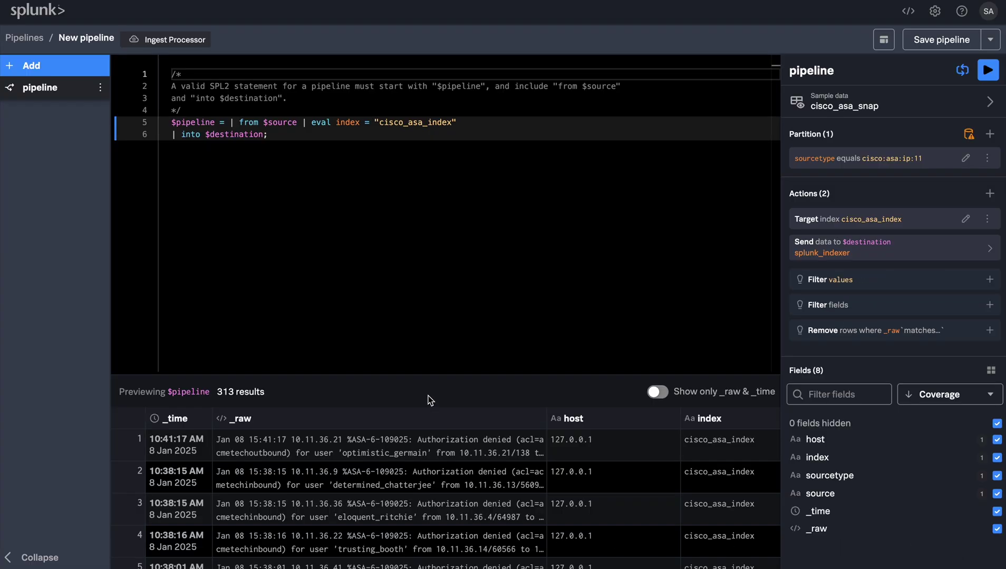
Enlarge the preview table showing the 313 sample events.
{"action": "left_click_drag", "start_coordinate": [433, 376], "coordinate": [429, 272]}
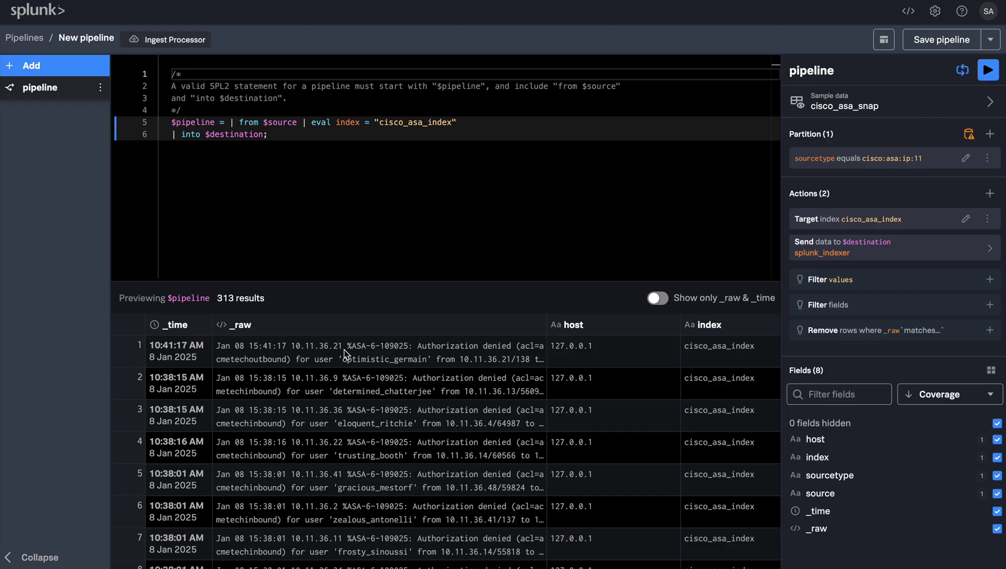
Add a field extraction from _raw using the library's IPv4WithOptionalPort pattern.
{"action": "left_click", "coordinate": [994, 195]}
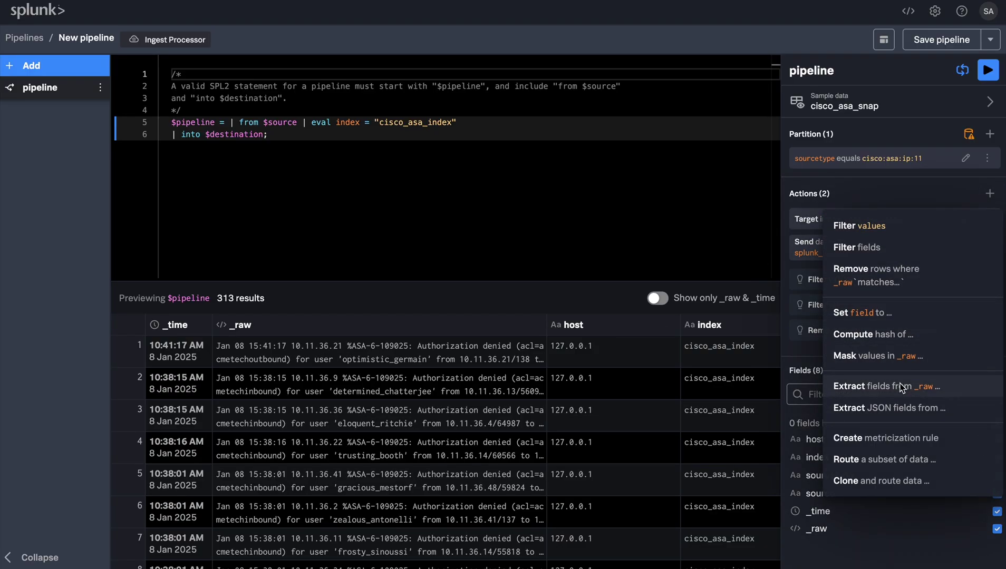
{"action": "key", "text": "Return"}
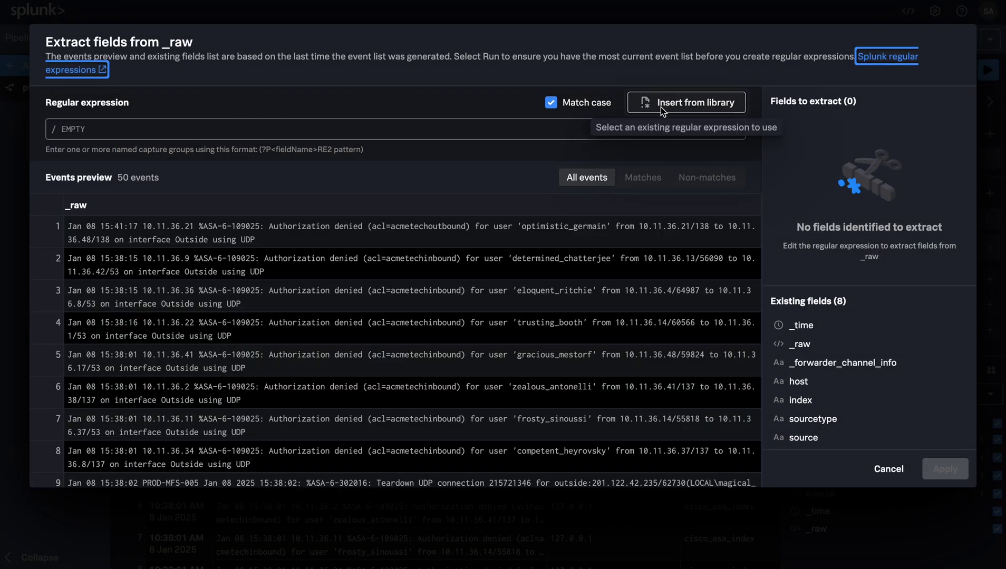
{"action": "left_click_drag", "start_coordinate": [142, 227], "coordinate": [194, 230]}
{"action": "left_click", "coordinate": [691, 103]}
{"action": "left_click", "coordinate": [691, 108]}
{"action": "left_click", "coordinate": [691, 105]}
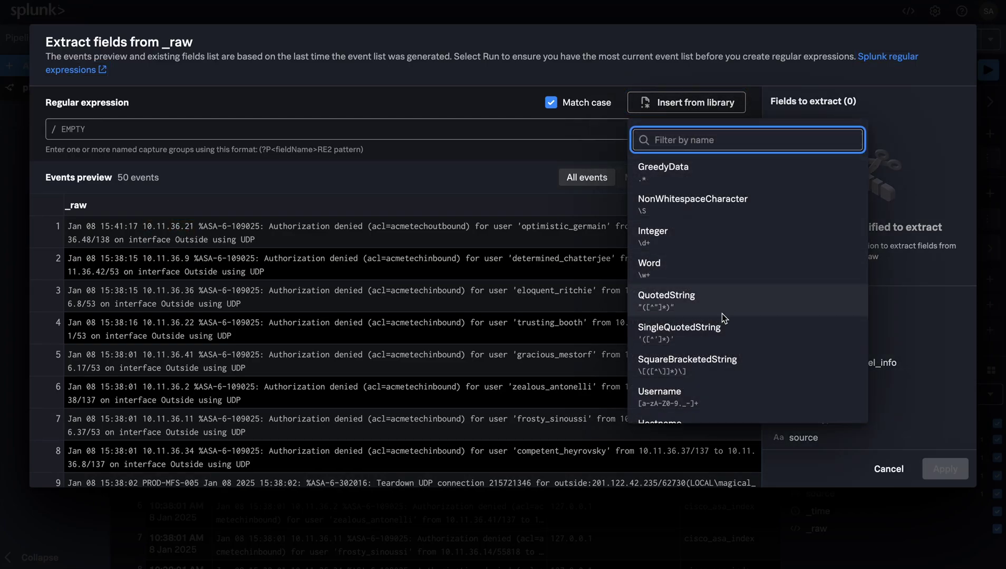
{"action": "scroll", "coordinate": [736, 360], "scroll_direction": "down", "scroll_amount": 2}
{"action": "scroll", "coordinate": [736, 360], "scroll_direction": "down", "scroll_amount": 8}
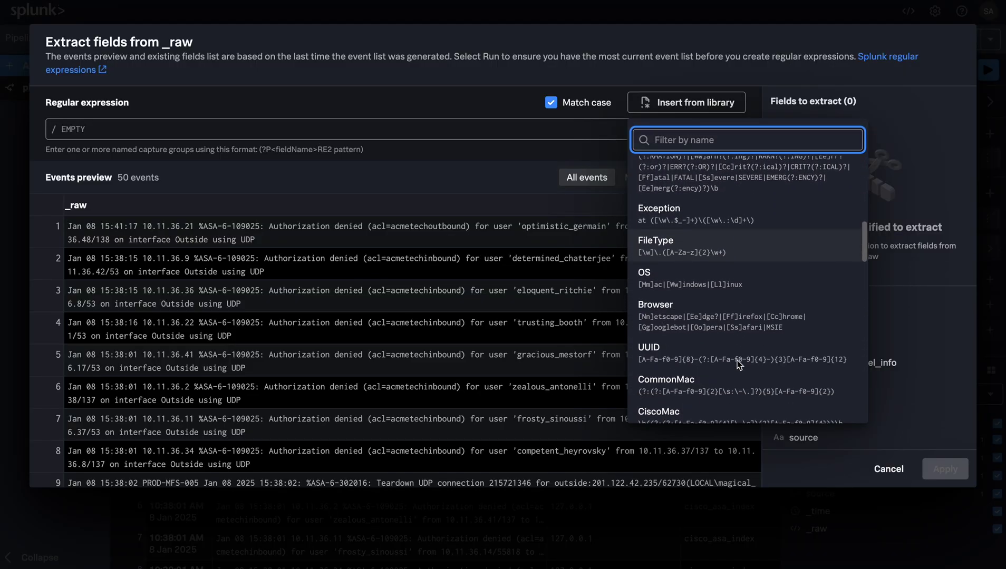
{"action": "left_click", "coordinate": [724, 315]}
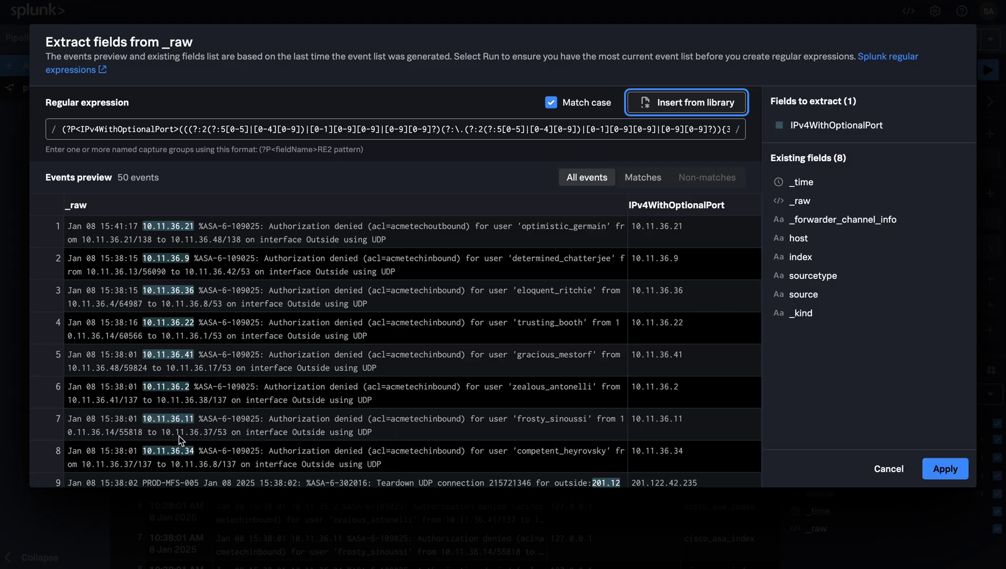
{"action": "left_click", "coordinate": [953, 477]}
{"action": "left_click", "coordinate": [950, 466]}
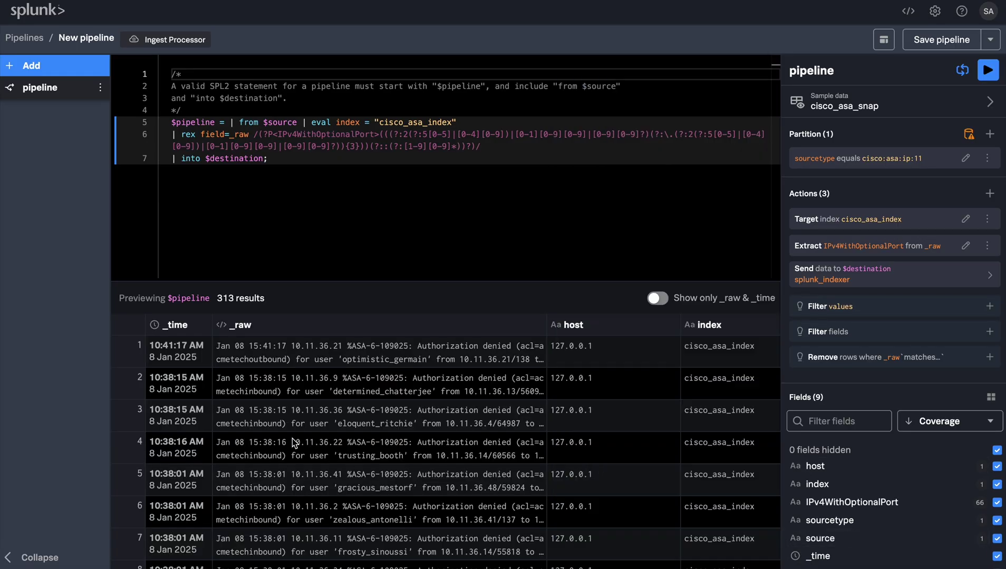
Add a Trim action that strips each event's _raw up to the %ASA-6- text.
{"action": "mouse_move", "coordinate": [835, 506]}
{"action": "left_click", "coordinate": [346, 351]}
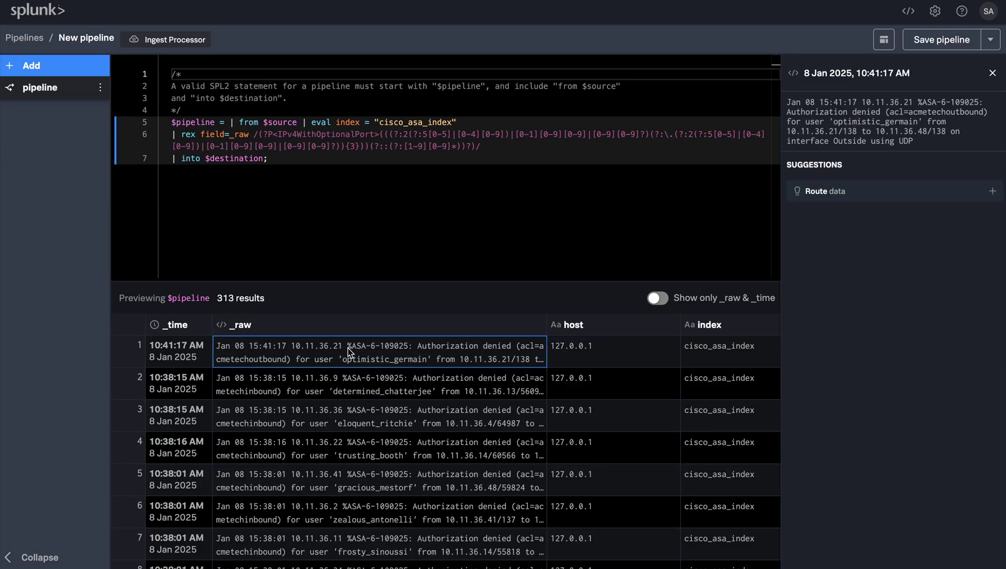
{"action": "left_click_drag", "start_coordinate": [368, 348], "coordinate": [380, 352]}
{"action": "right_click", "coordinate": [364, 349]}
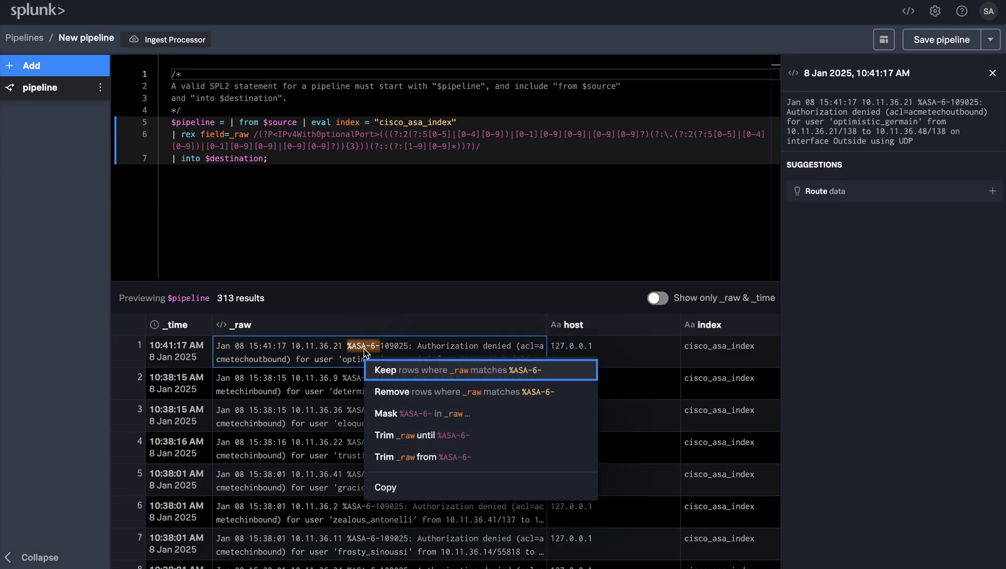
{"action": "left_click", "coordinate": [432, 436]}
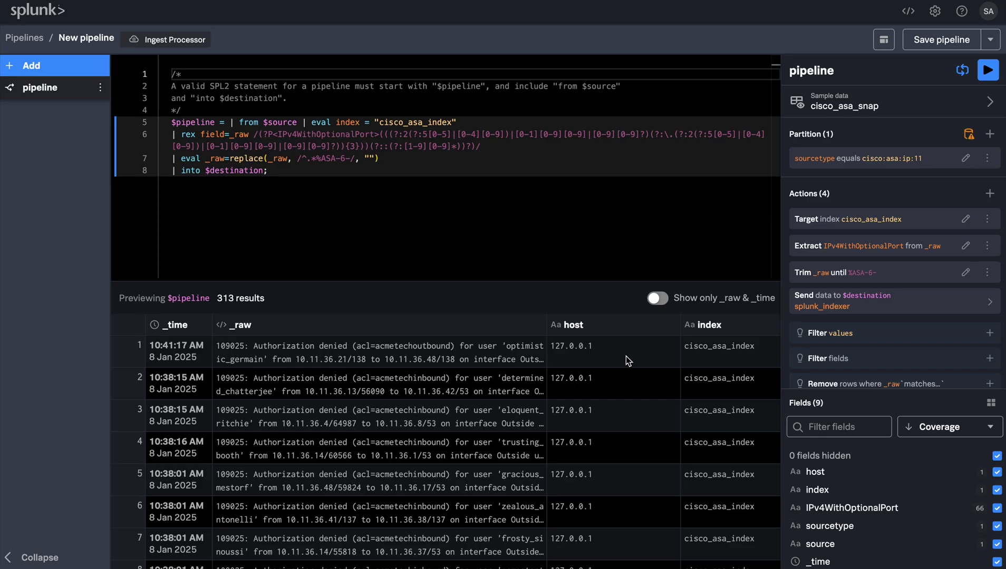
Extract the leading message number as a message_id field using the library Integer pattern.
{"action": "left_click", "coordinate": [990, 195]}
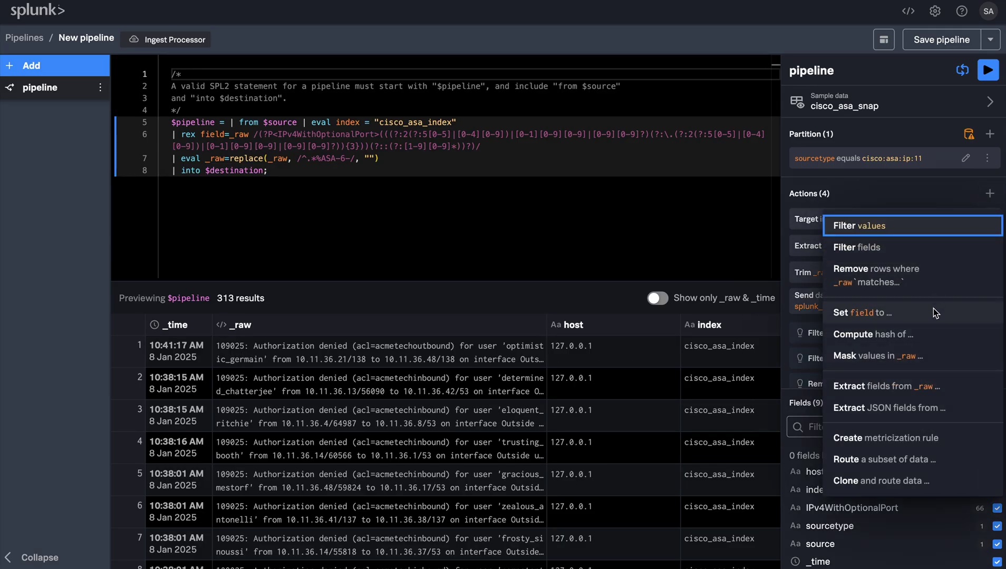
{"action": "left_click", "coordinate": [934, 390]}
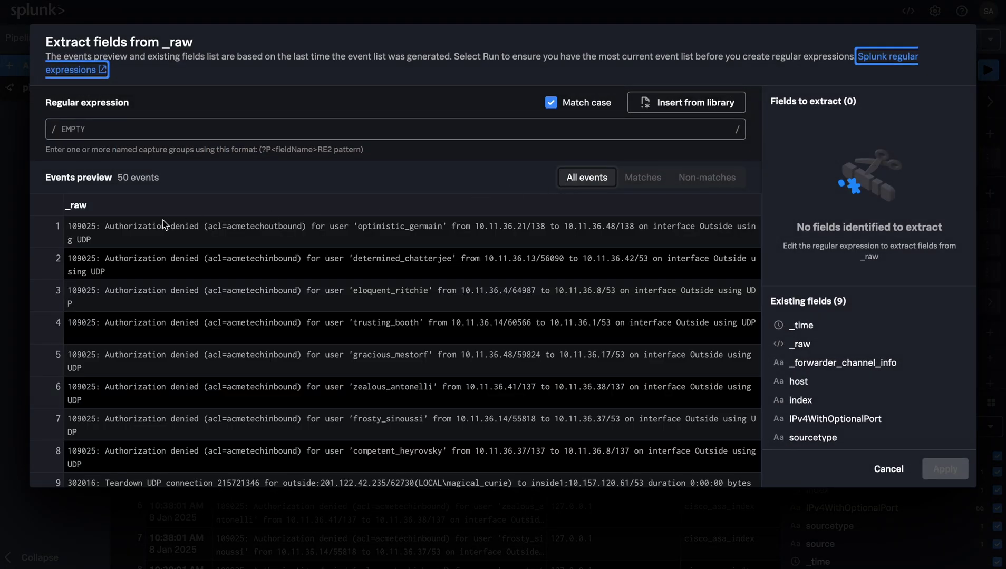
{"action": "left_click", "coordinate": [71, 232]}
{"action": "left_click_drag", "start_coordinate": [70, 228], "coordinate": [97, 231]}
{"action": "left_click", "coordinate": [697, 105]}
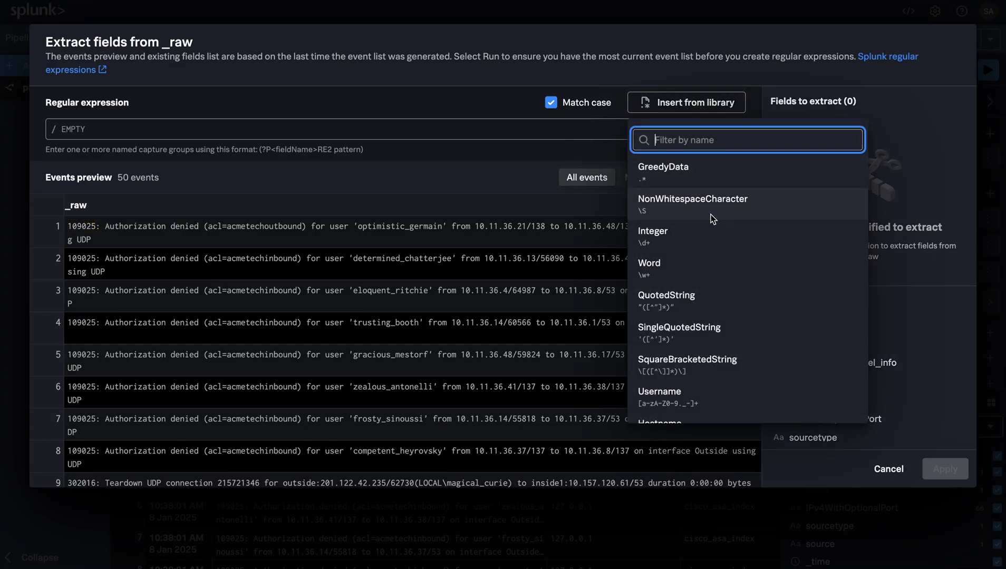
{"action": "left_click", "coordinate": [703, 251]}
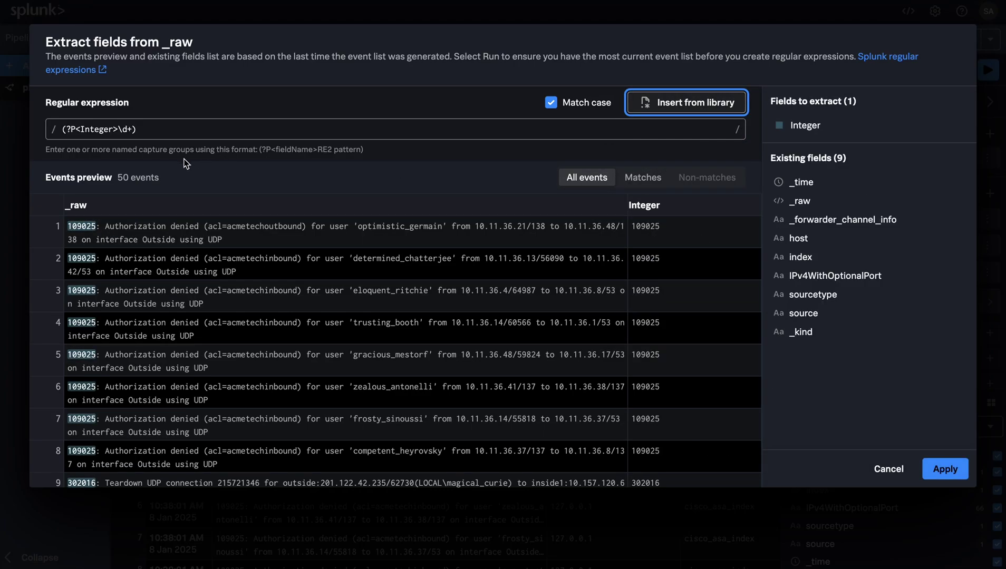
{"action": "double_click", "coordinate": [102, 129]}
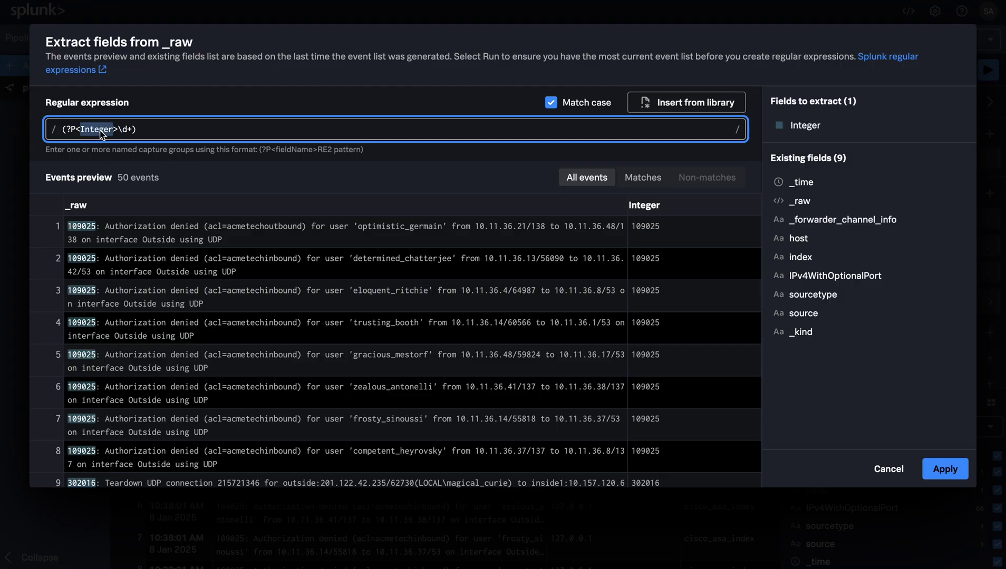
{"action": "type", "text": "message_id"}
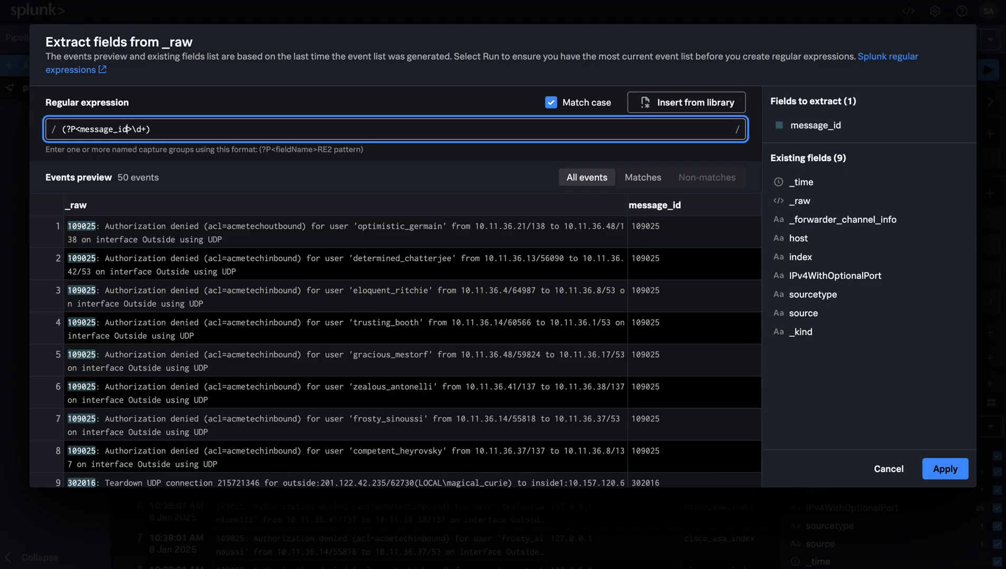
{"action": "left_click", "coordinate": [944, 469]}
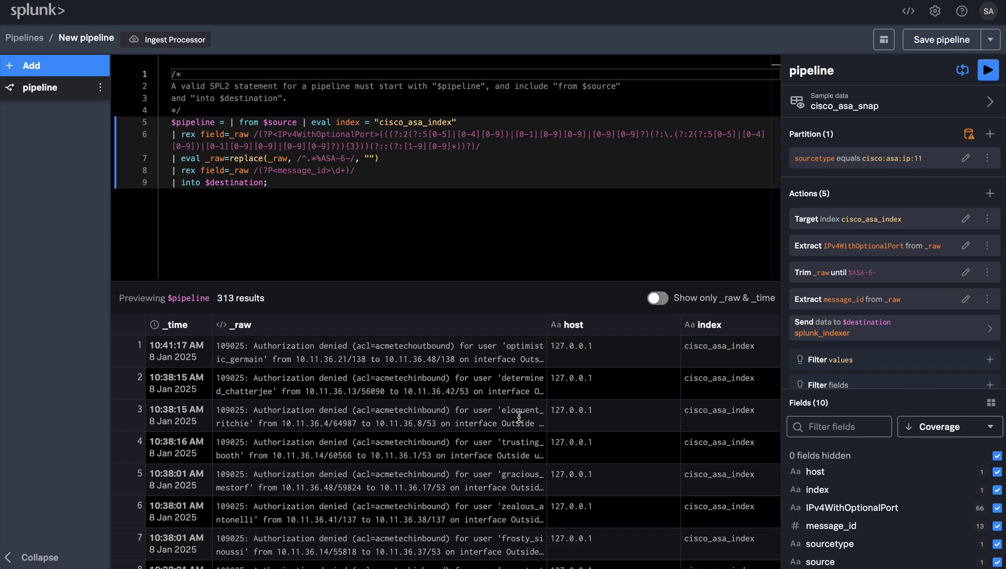
{"action": "scroll", "coordinate": [610, 425], "scroll_direction": "right", "scroll_amount": 8}
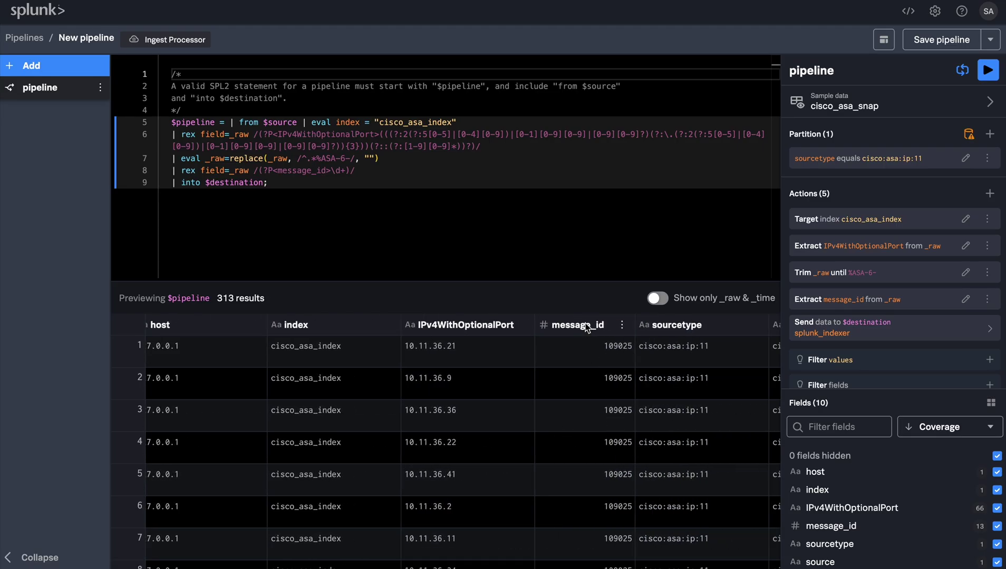
{"action": "scroll", "coordinate": [463, 411], "scroll_direction": "left", "scroll_amount": 5}
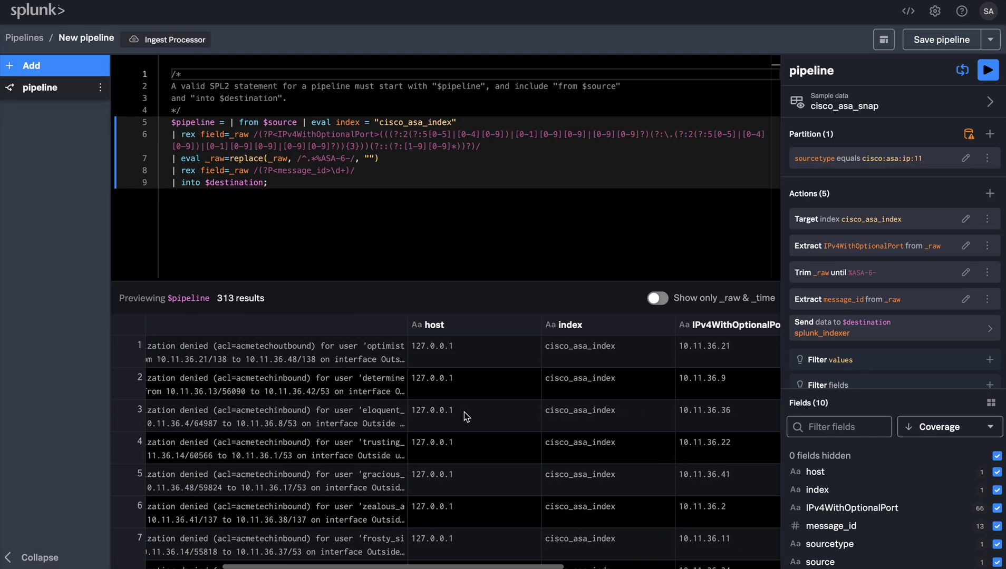
{"action": "scroll", "coordinate": [464, 412], "scroll_direction": "left", "scroll_amount": 3}
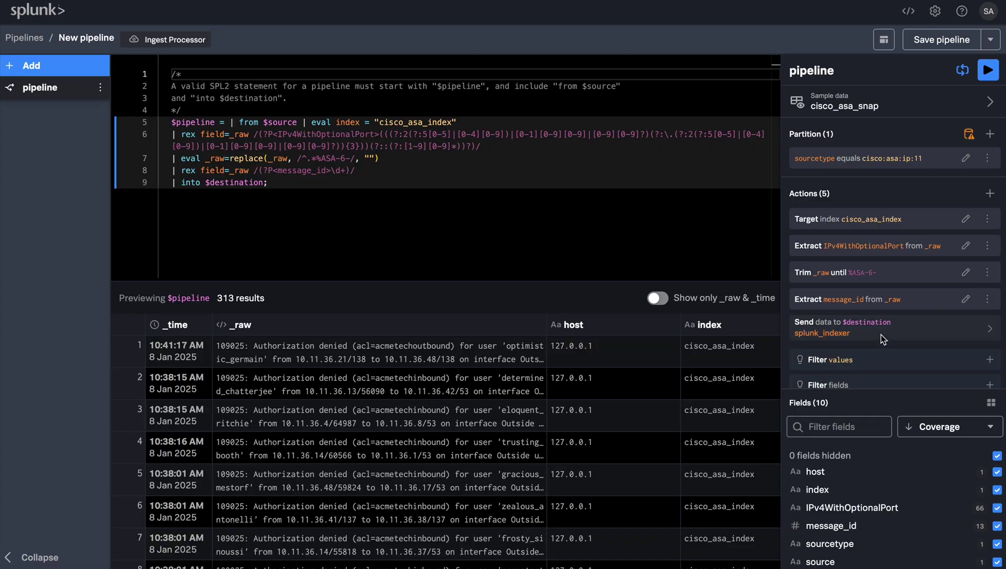
{"action": "scroll", "coordinate": [864, 332], "scroll_direction": "down", "scroll_amount": 2}
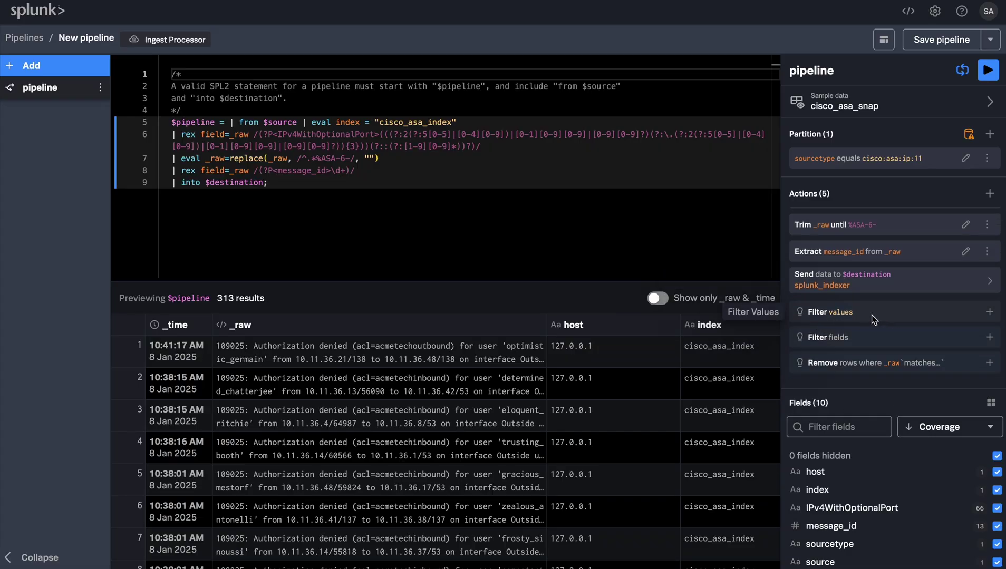
Add a filter keeping only events where message_id equals 302016.
{"action": "left_click", "coordinate": [990, 313]}
{"action": "left_click", "coordinate": [598, 362]}
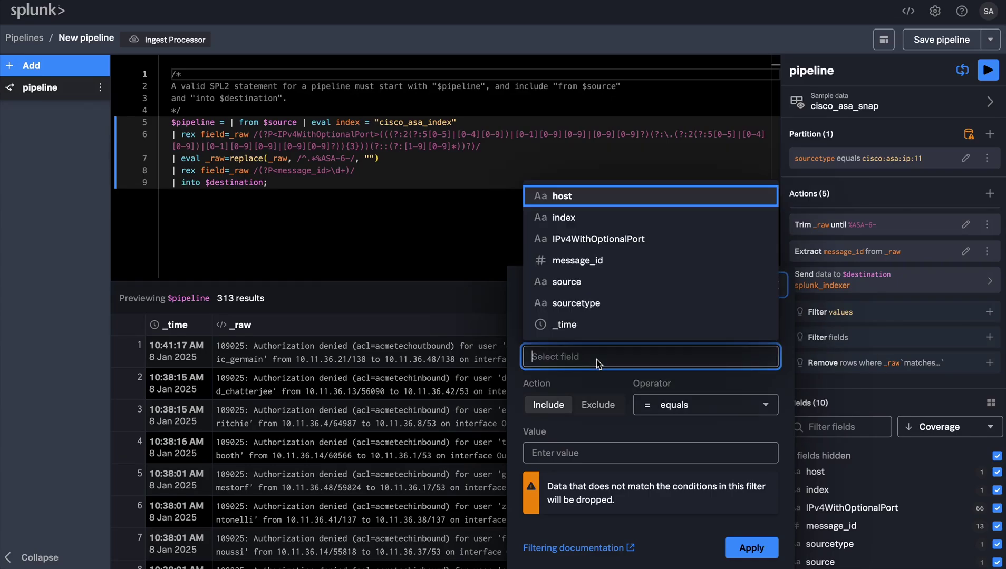
{"action": "left_click", "coordinate": [598, 263]}
{"action": "left_click", "coordinate": [593, 454]}
{"action": "type", "text": "302016"}
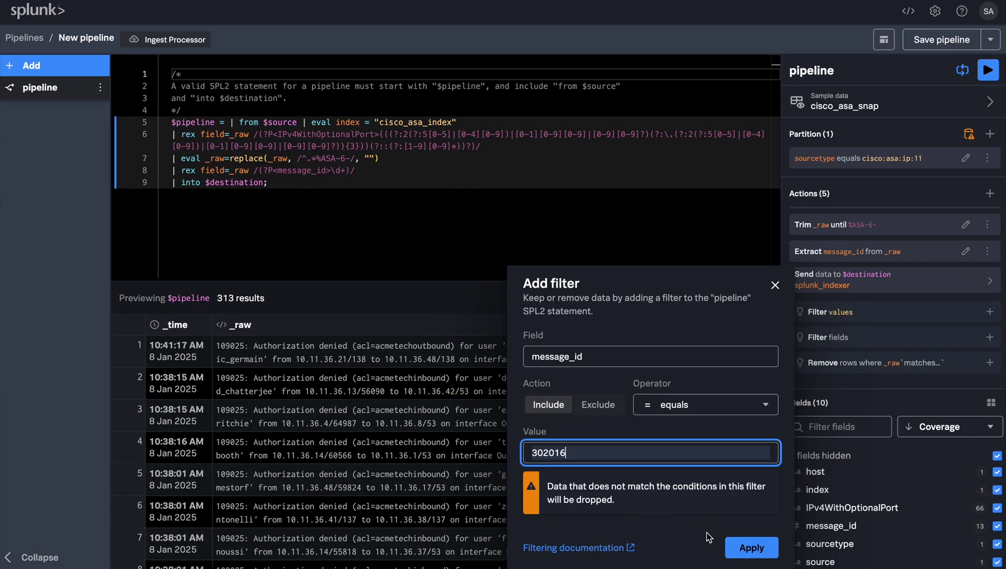
{"action": "left_click", "coordinate": [748, 550]}
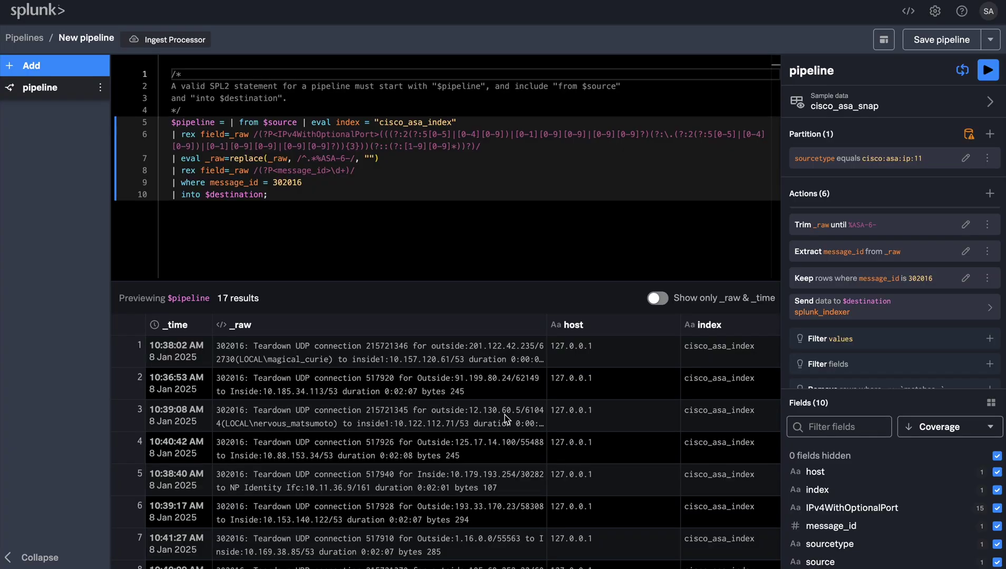
Open the message_id filter, try the Exclude action, then close it unapplied.
{"action": "scroll", "coordinate": [504, 418], "scroll_direction": "right", "scroll_amount": 3}
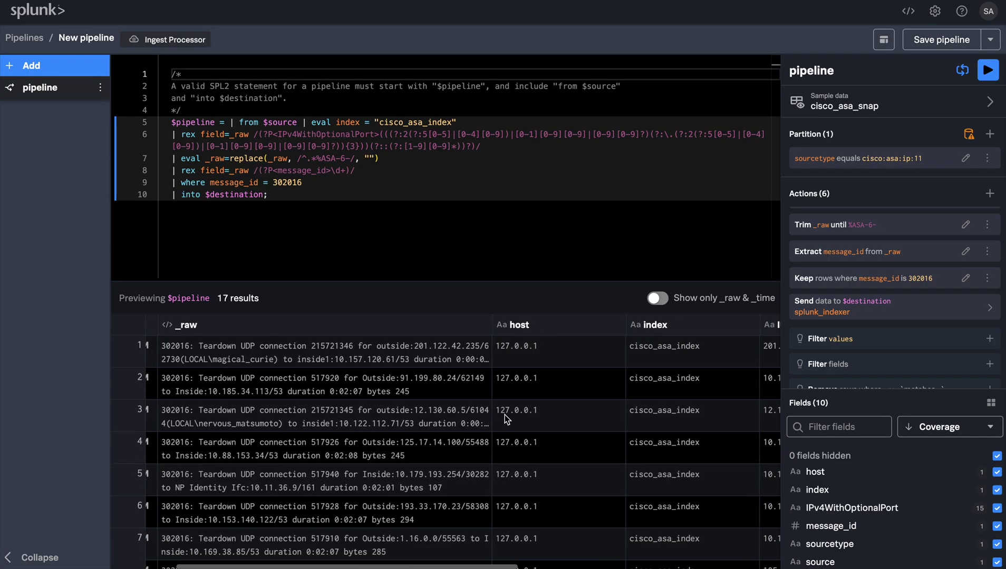
{"action": "left_click", "coordinate": [966, 278]}
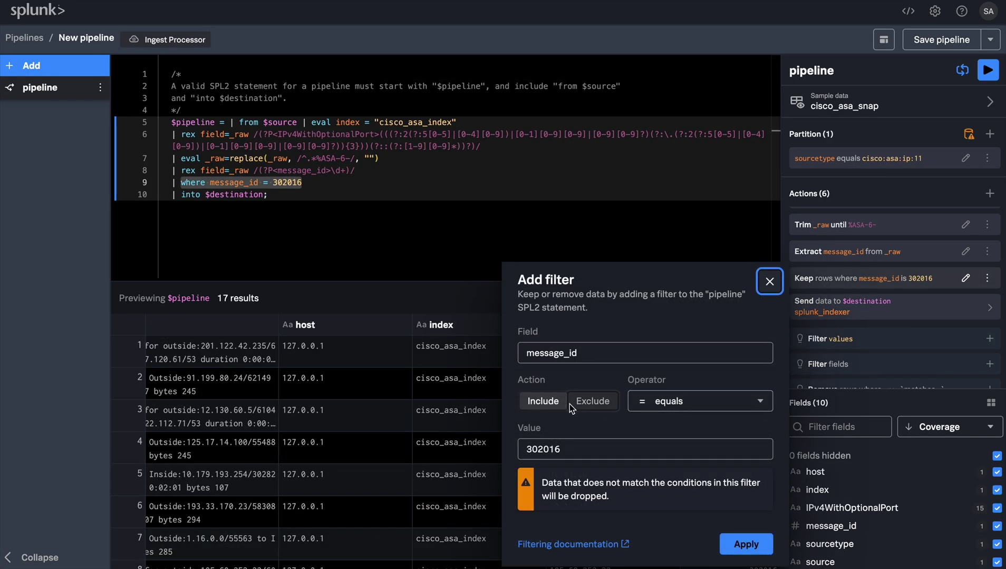
{"action": "left_click", "coordinate": [599, 410]}
{"action": "left_click", "coordinate": [769, 285]}
{"action": "scroll", "coordinate": [569, 447], "scroll_direction": "right", "scroll_amount": 4}
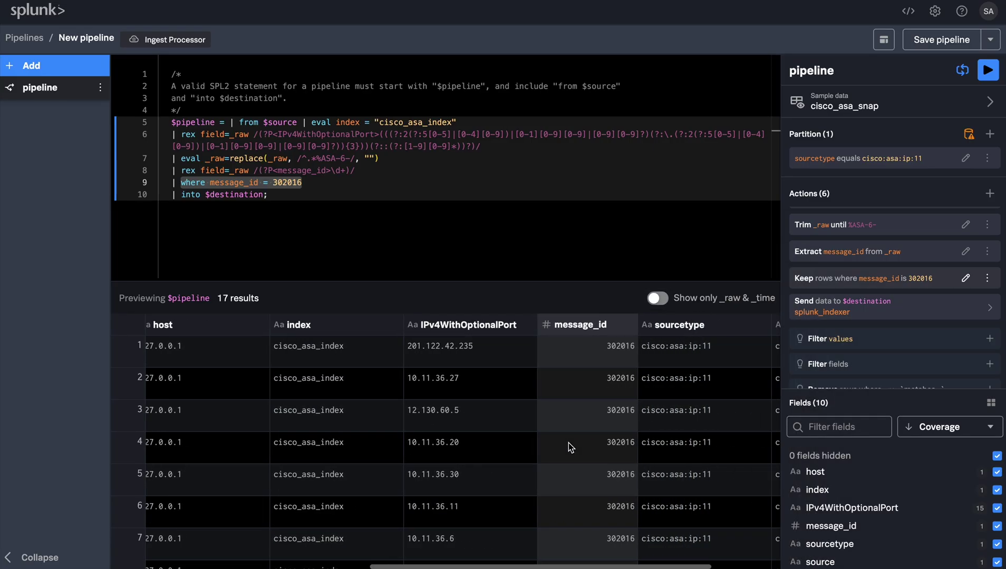
{"action": "scroll", "coordinate": [448, 430], "scroll_direction": "left", "scroll_amount": 8}
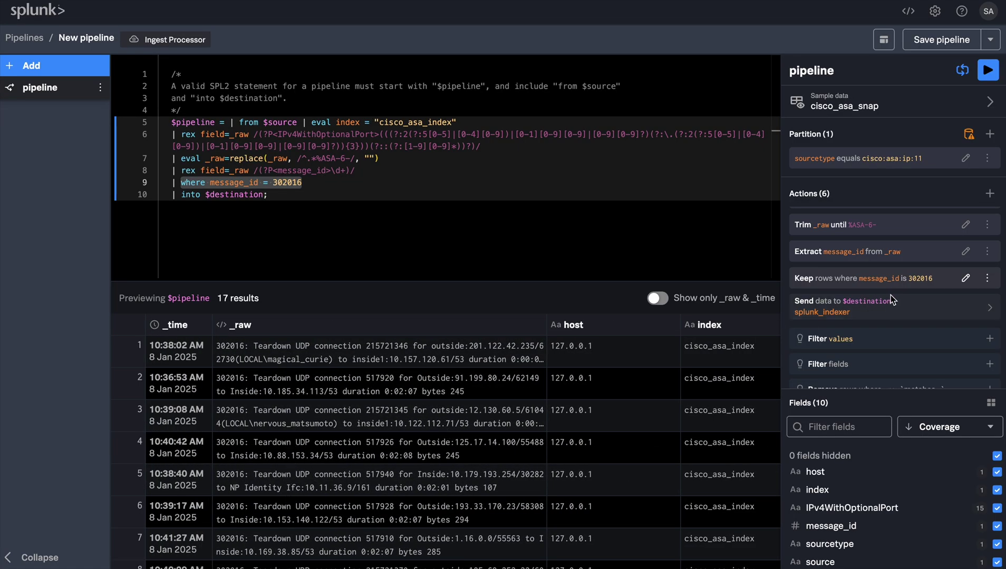
Change the message_id 302016 filter to Exclude and apply it.
{"action": "left_click", "coordinate": [965, 278]}
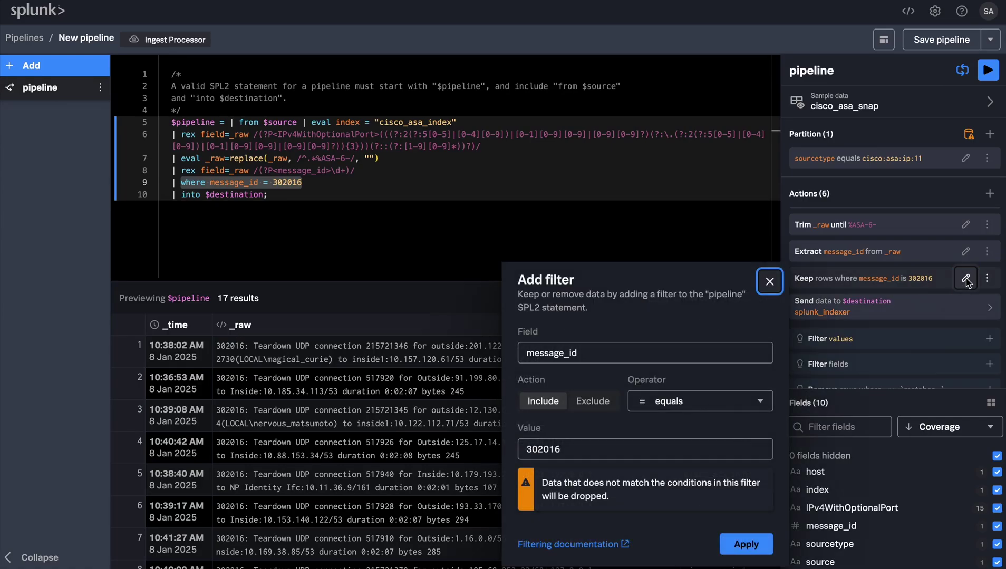
{"action": "left_click", "coordinate": [592, 405]}
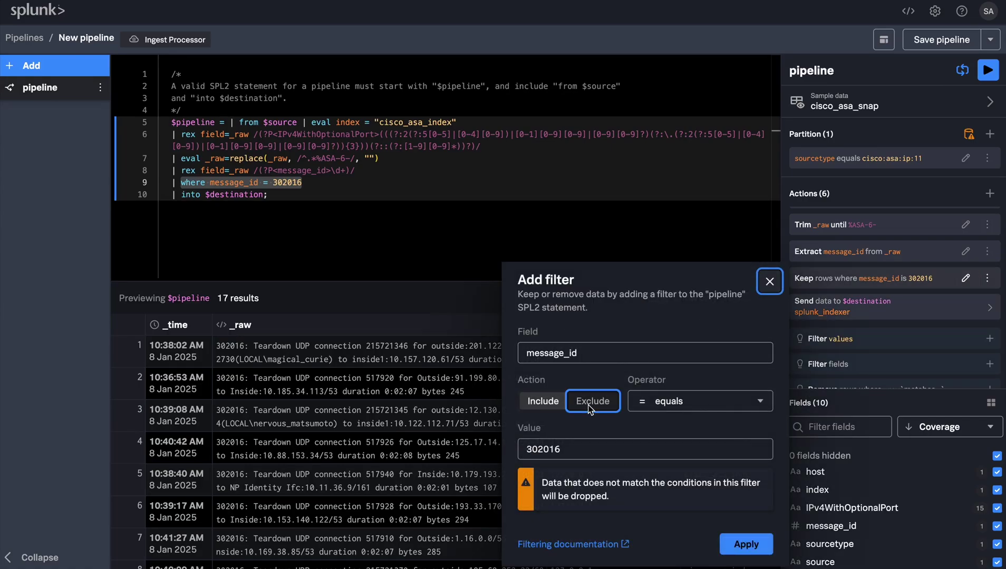
{"action": "left_click", "coordinate": [746, 544]}
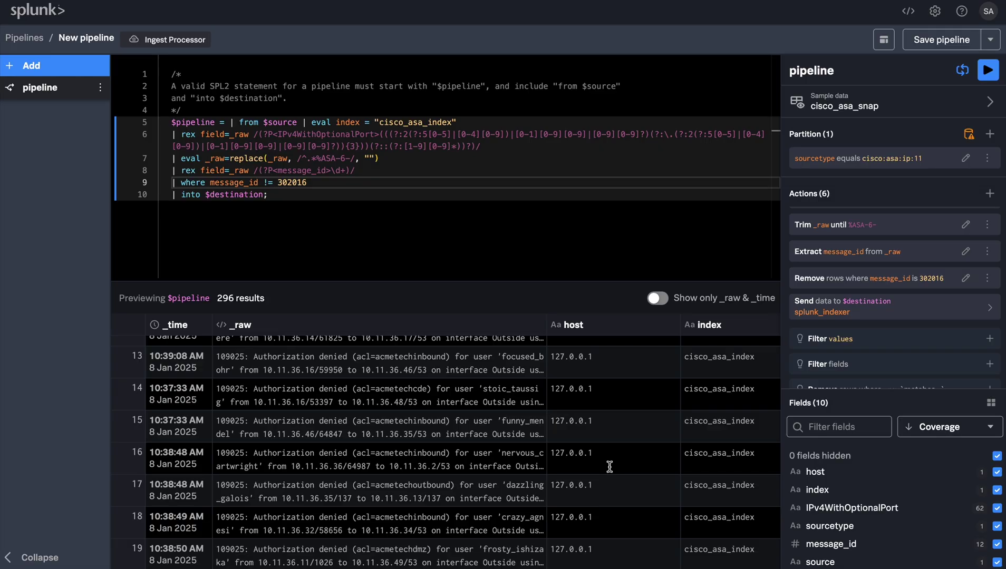
Select the username in the first event's _raw text to bring up its text actions.
{"action": "scroll", "coordinate": [609, 467], "scroll_direction": "up", "scroll_amount": 5}
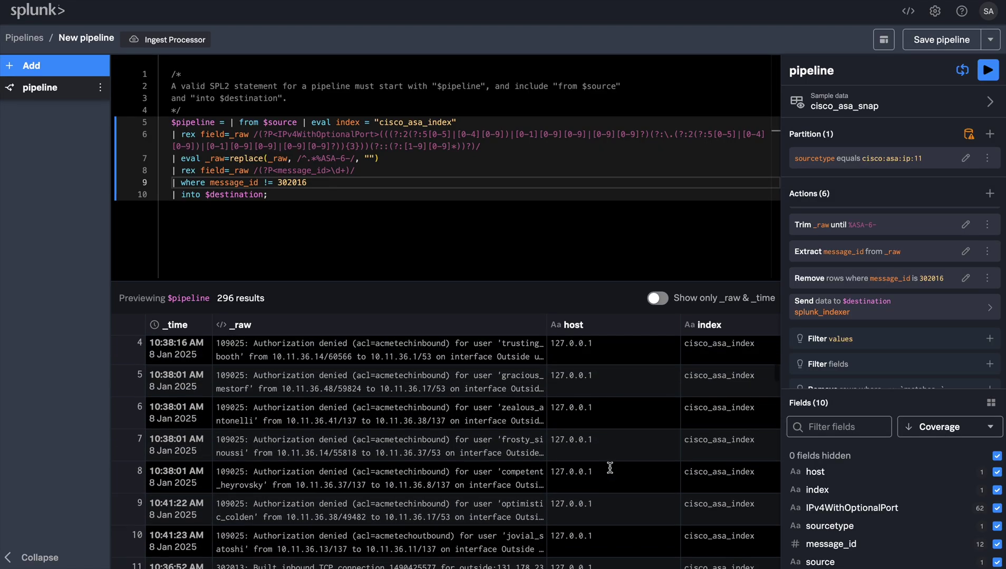
{"action": "scroll", "coordinate": [609, 467], "scroll_direction": "up", "scroll_amount": 2}
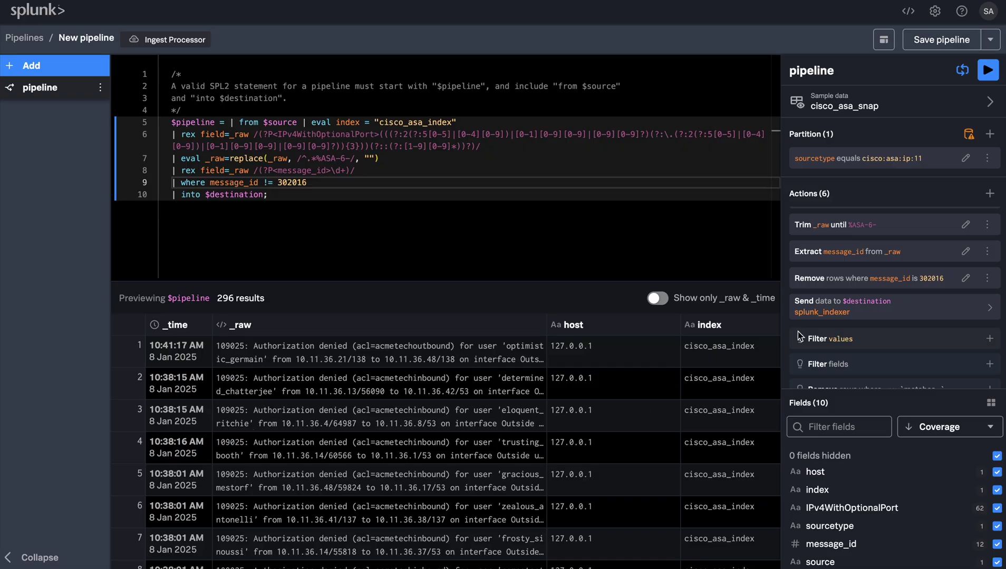
{"action": "scroll", "coordinate": [804, 337], "scroll_direction": "down", "scroll_amount": 1}
{"action": "scroll", "coordinate": [803, 337], "scroll_direction": "up", "scroll_amount": 2}
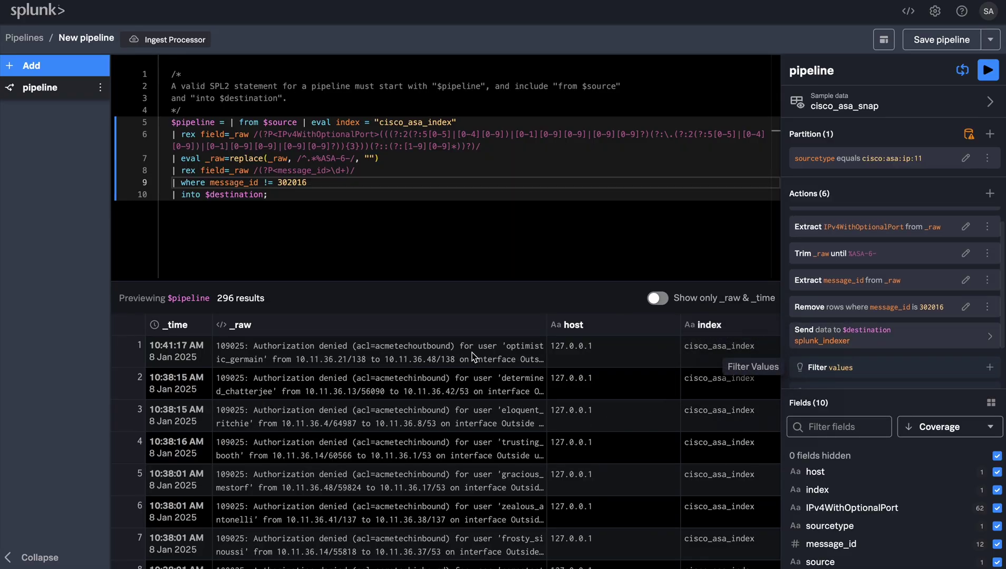
{"action": "left_click_drag", "start_coordinate": [478, 346], "coordinate": [259, 365]}
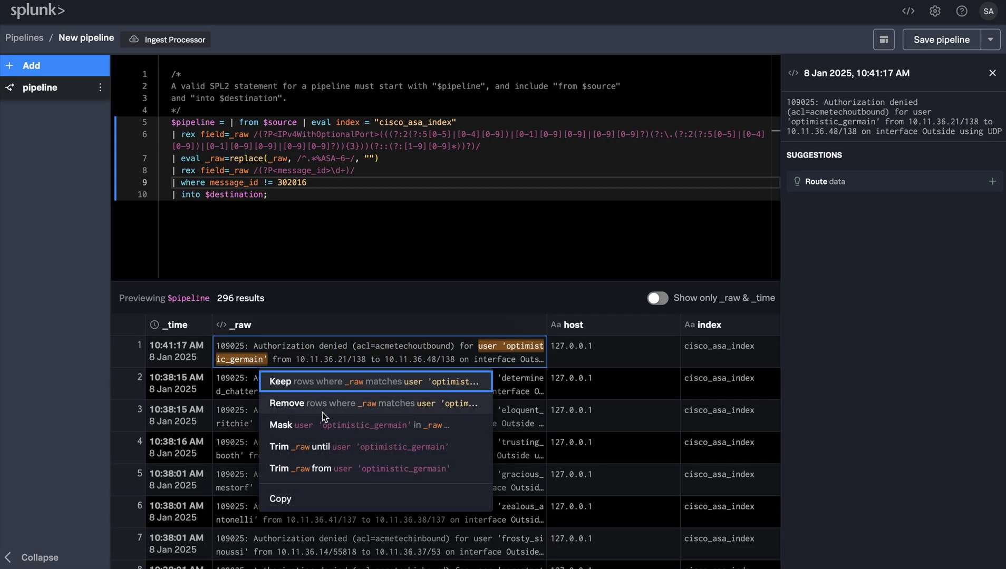
Mask usernames in _raw using the Word pattern, replacing user '\w+' with {REDACTED}.
{"action": "left_click", "coordinate": [421, 427]}
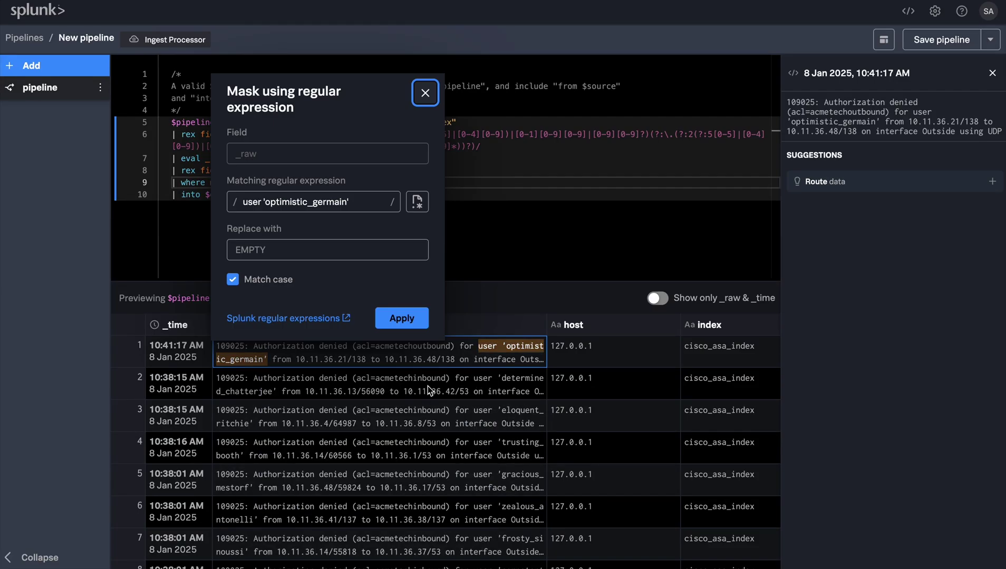
{"action": "left_click_drag", "start_coordinate": [266, 207], "coordinate": [353, 224]}
{"action": "left_click", "coordinate": [417, 201]}
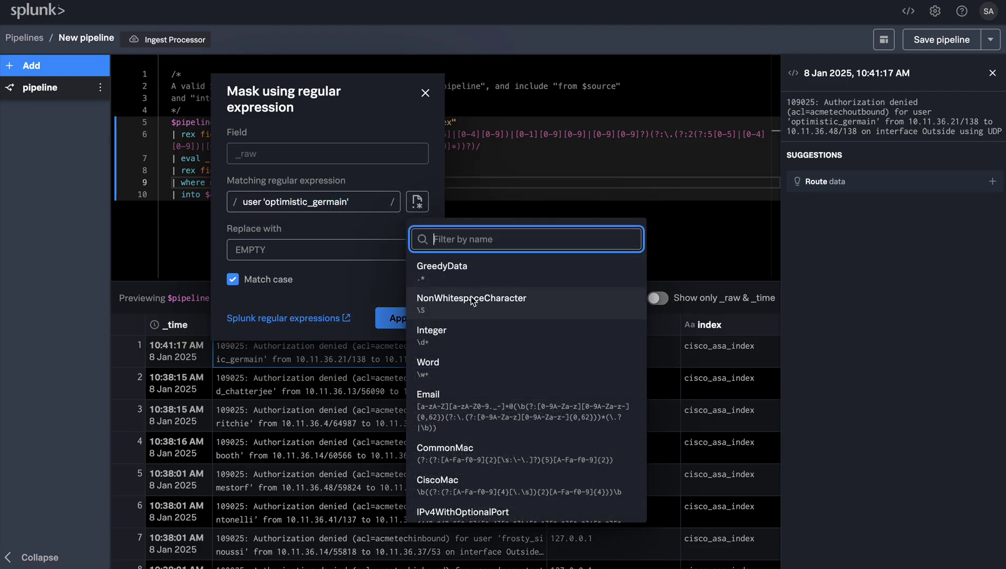
{"action": "left_click", "coordinate": [467, 364]}
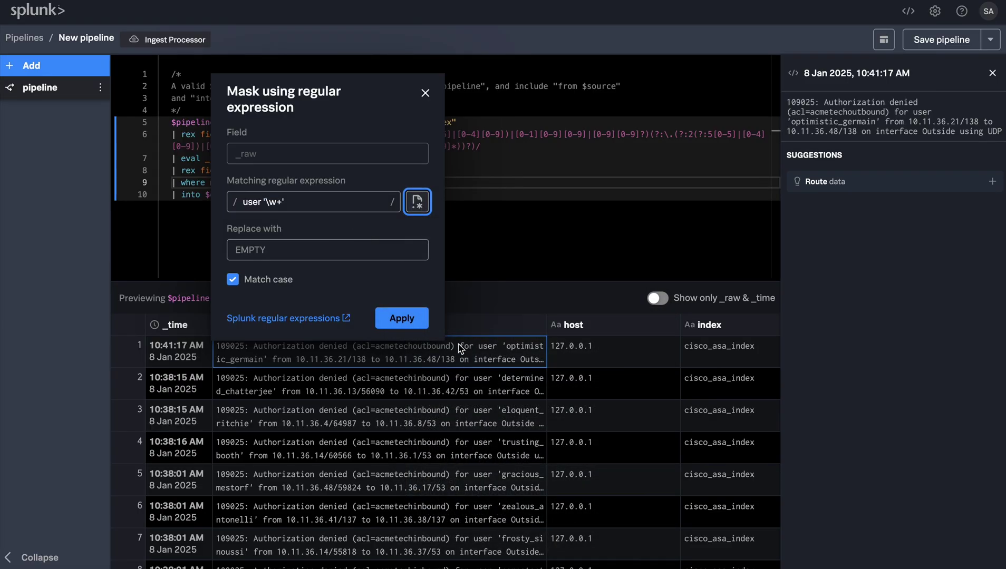
{"action": "left_click", "coordinate": [316, 250]}
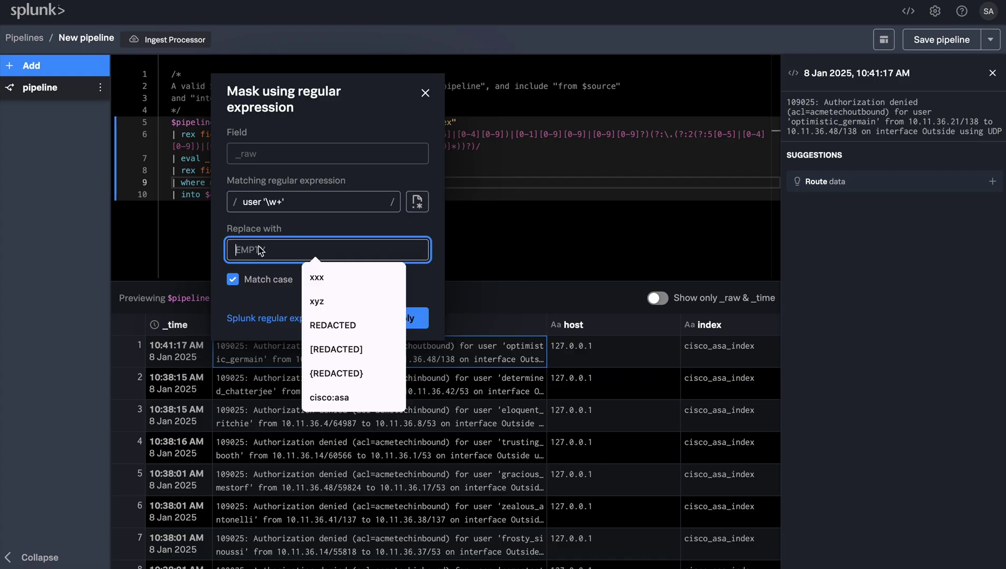
{"action": "type", "text": "{}"}
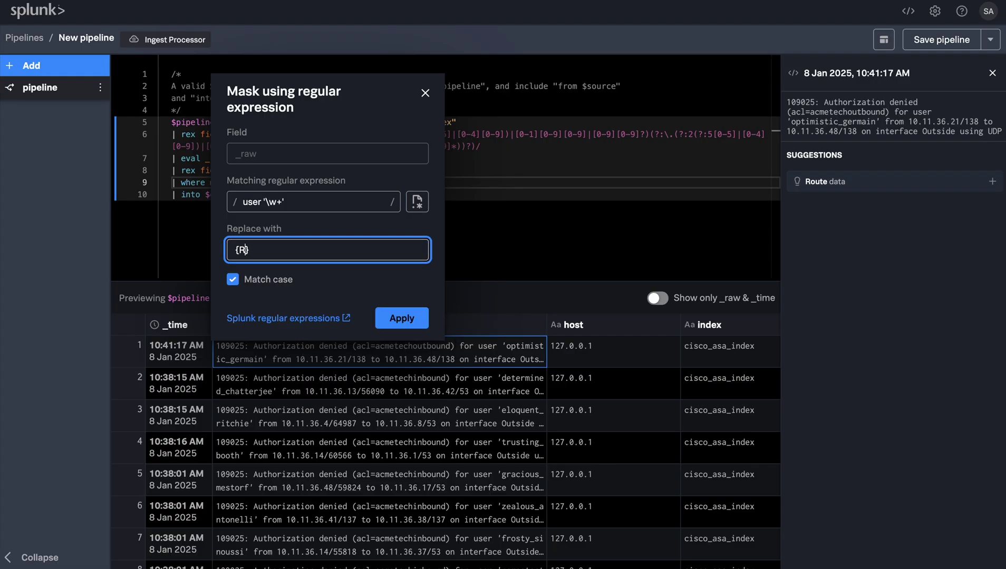
{"action": "type", "text": "REDACTED"}
{"action": "left_click", "coordinate": [411, 323]}
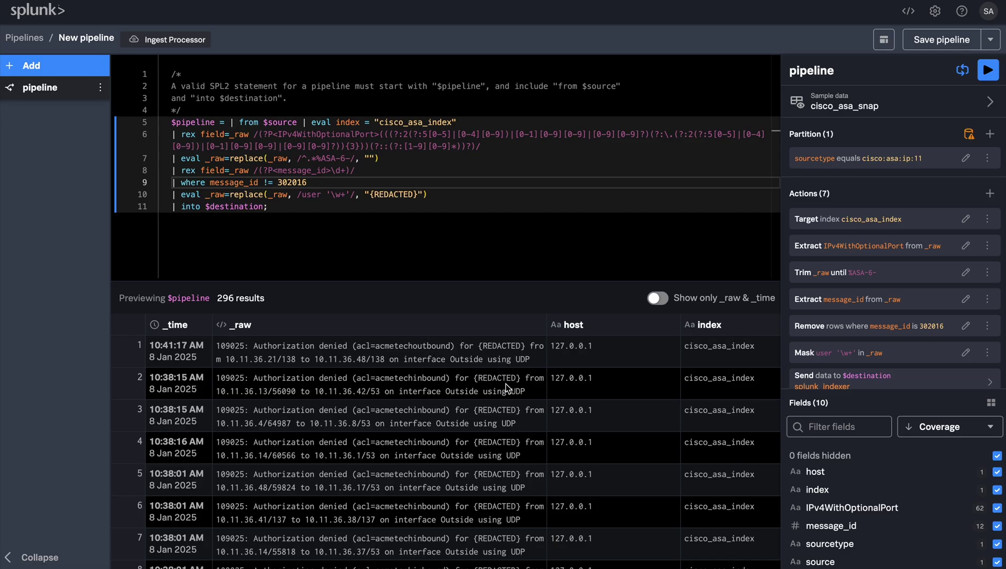
{"action": "scroll", "coordinate": [551, 386], "scroll_direction": "right", "scroll_amount": 2}
{"action": "scroll", "coordinate": [550, 386], "scroll_direction": "left", "scroll_amount": 2}
{"action": "scroll", "coordinate": [874, 343], "scroll_direction": "down", "scroll_amount": 2}
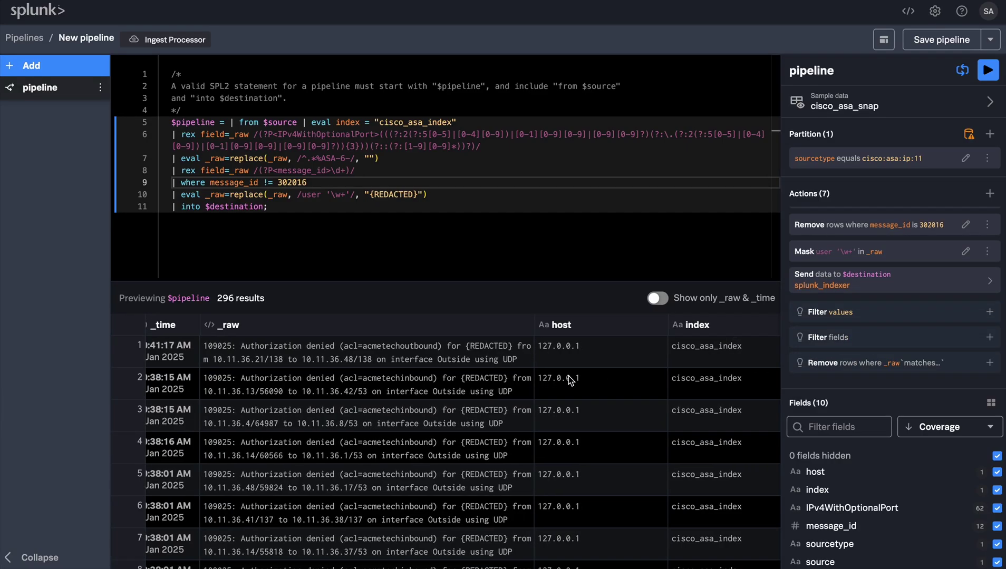
{"action": "scroll", "coordinate": [568, 379], "scroll_direction": "right", "scroll_amount": 5}
{"action": "scroll", "coordinate": [568, 380], "scroll_direction": "right", "scroll_amount": 4}
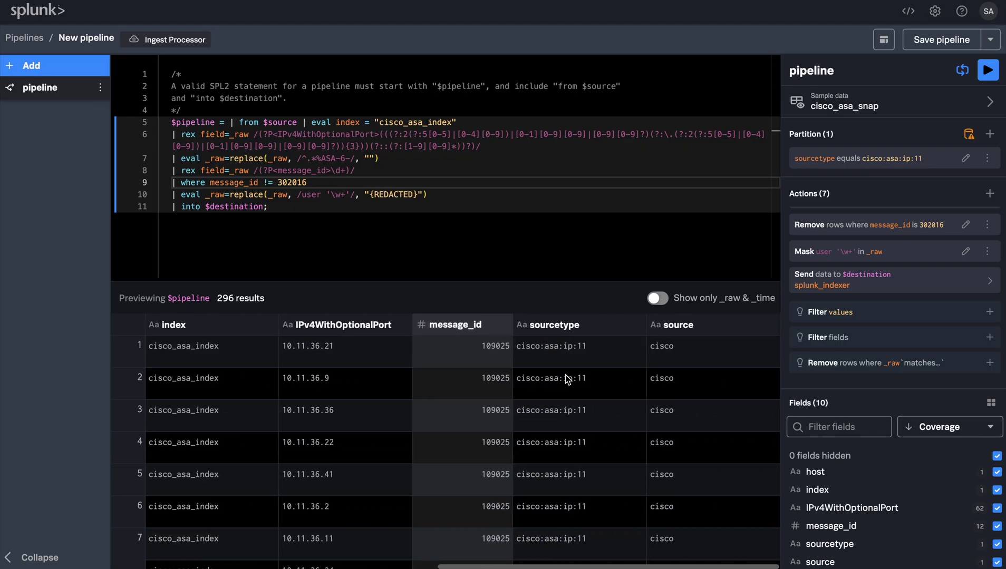
{"action": "scroll", "coordinate": [567, 379], "scroll_direction": "left", "scroll_amount": 10}
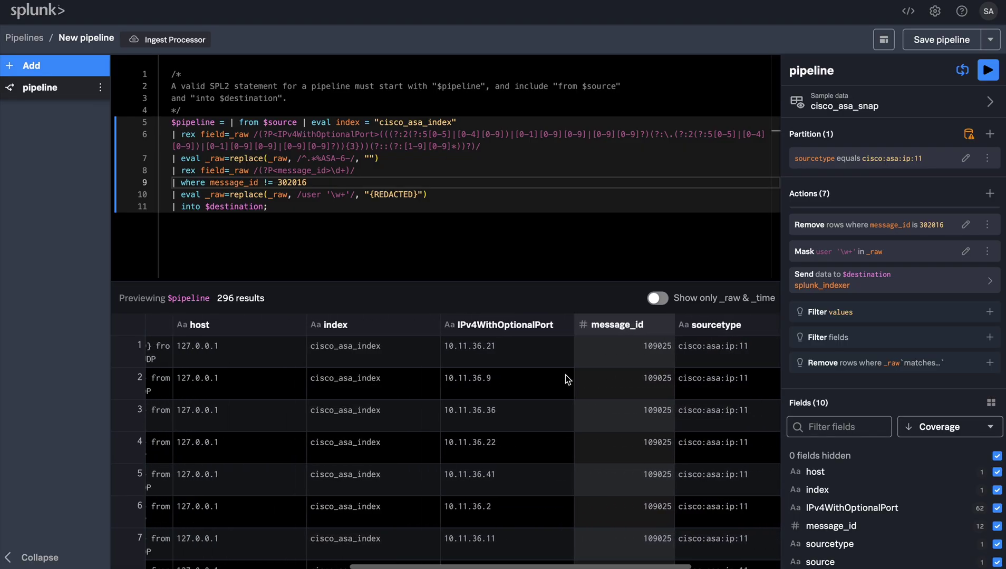
{"action": "scroll", "coordinate": [567, 379], "scroll_direction": "left", "scroll_amount": 1}
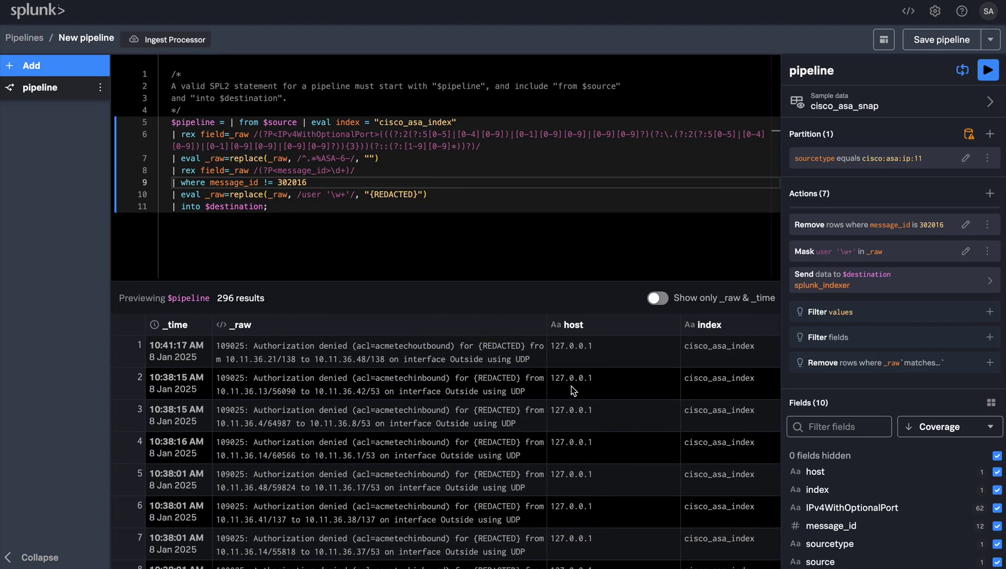
Save the pipeline as Cisco_asa_filtered_clean_data_splunk, apply it, and review its details.
{"action": "left_click", "coordinate": [929, 42]}
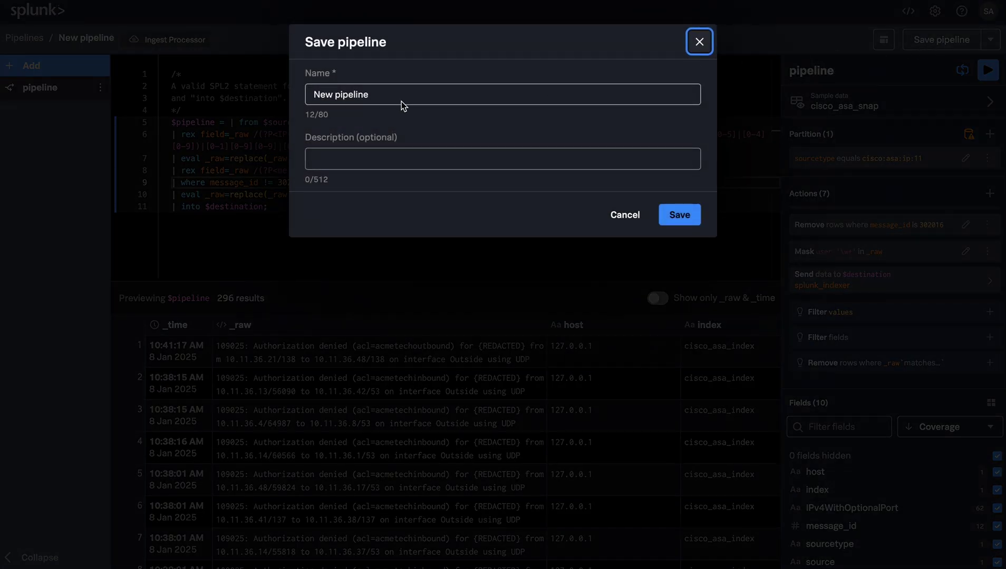
{"action": "left_click", "coordinate": [402, 102]}
{"action": "triple_click", "coordinate": [396, 99]}
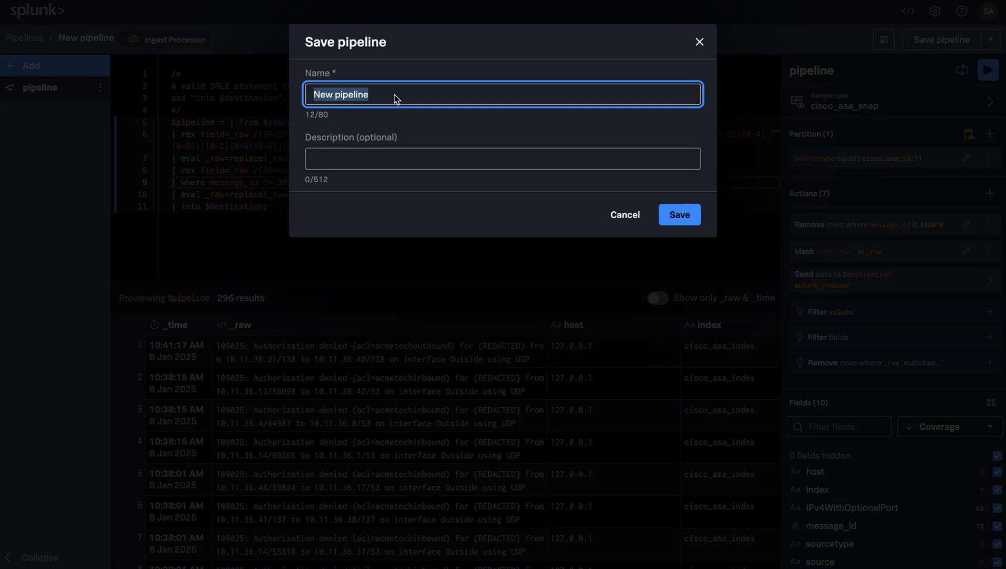
{"action": "type", "text": "Cisco_asa_filt"}
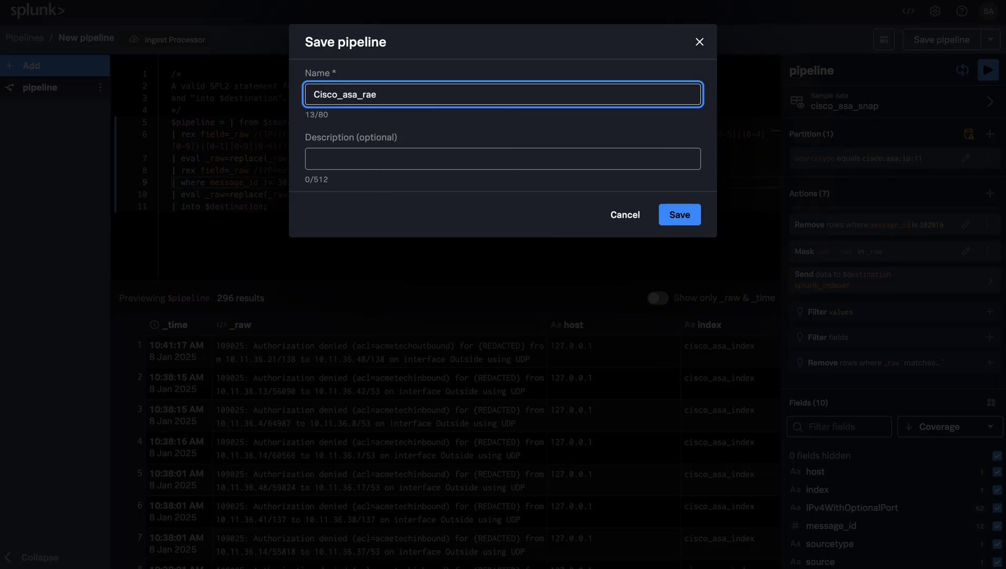
{"action": "type", "text": "ered_clean_data_splunk"}
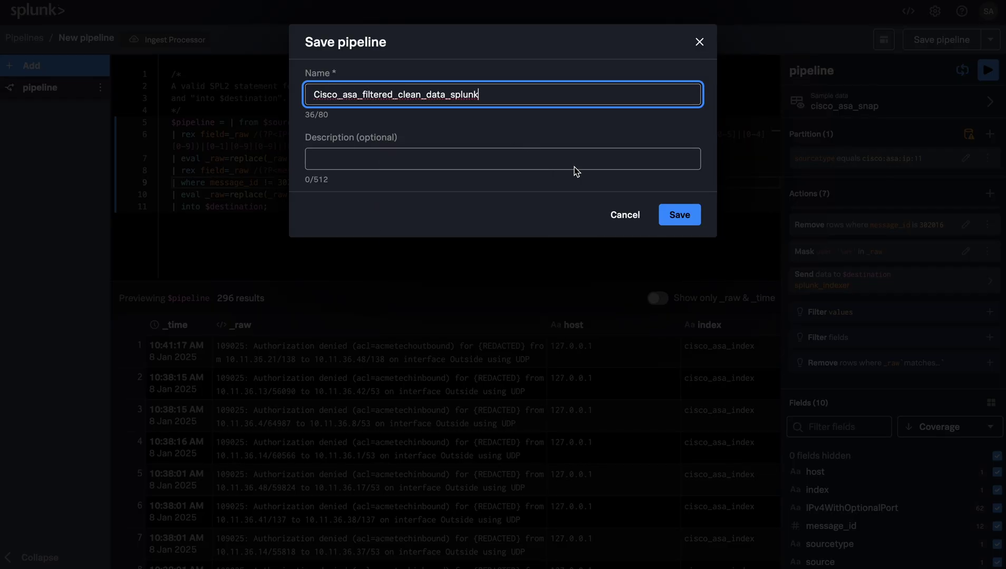
{"action": "left_click", "coordinate": [680, 221]}
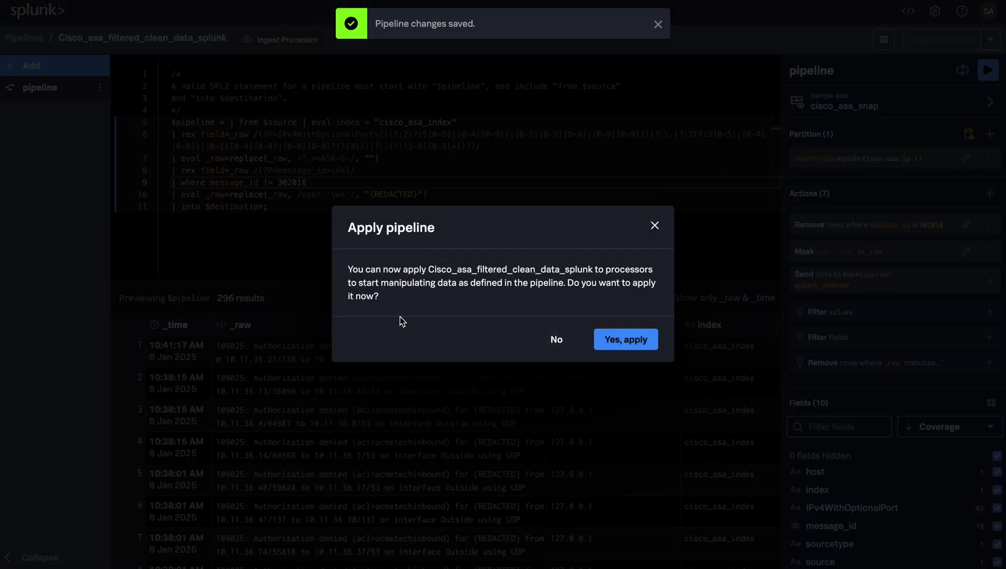
{"action": "left_click", "coordinate": [613, 340]}
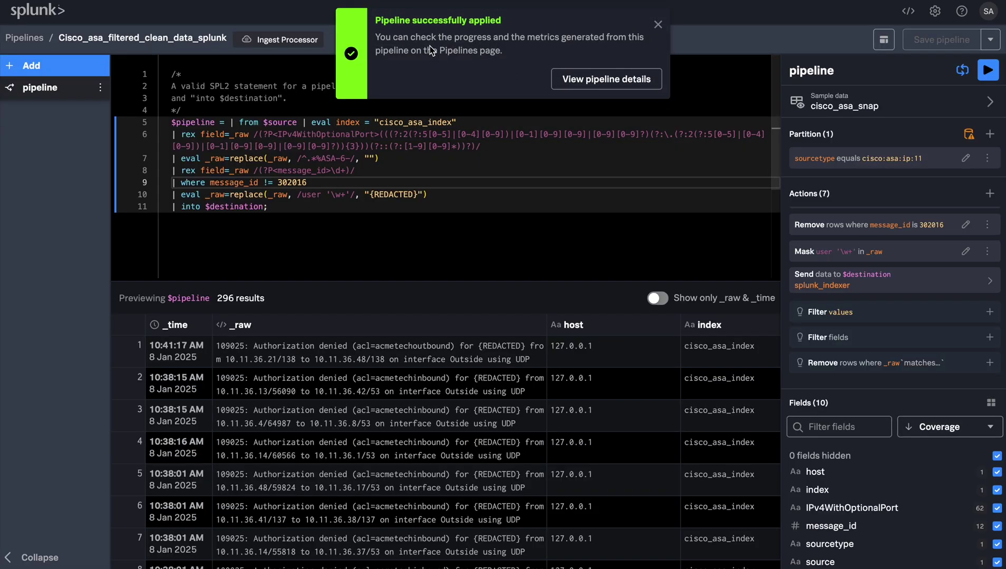
{"action": "left_click", "coordinate": [606, 80]}
{"action": "left_click", "coordinate": [994, 149]}
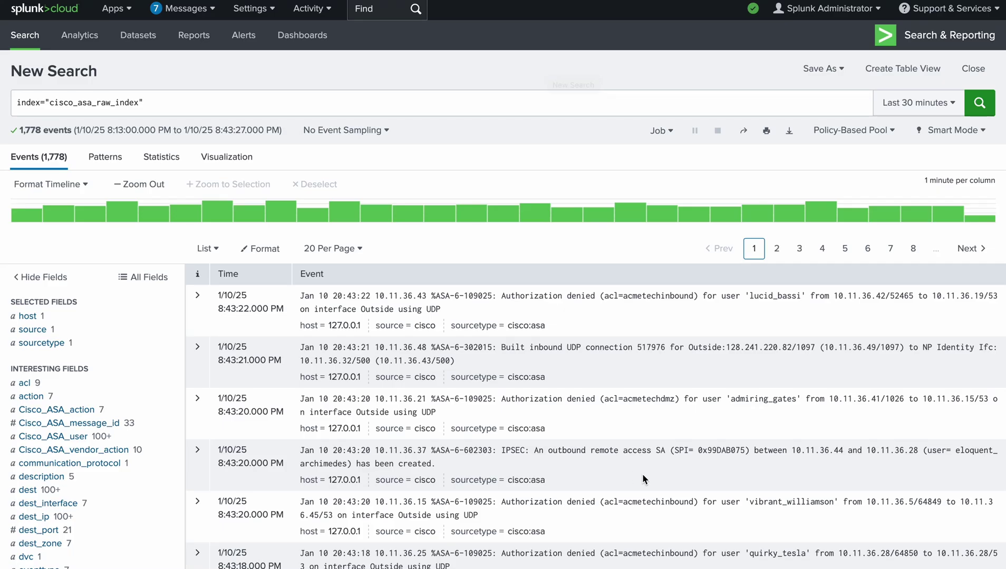
Search index="cisco_asa_index" and check that its 482 events show usernames as {REDACTED}.
{"action": "left_click", "coordinate": [138, 101]}
{"action": "key", "text": "BackSpace"}
{"action": "key", "text": "BackSpace"}
{"action": "key", "text": "BackSpace"}
{"action": "key", "text": "BackSpace"}
{"action": "key", "text": "BackSpace"}
{"action": "key", "text": "BackSpace"}
{"action": "key", "text": "BackSpace"}
{"action": "key", "text": "BackSpace"}
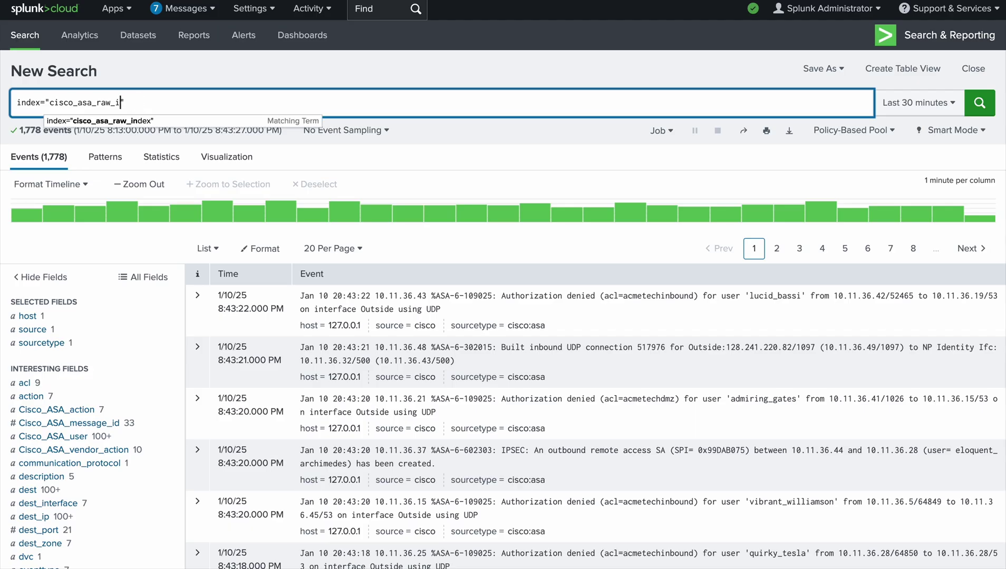
{"action": "type", "text": "i"}
{"action": "key", "text": "Tab"}
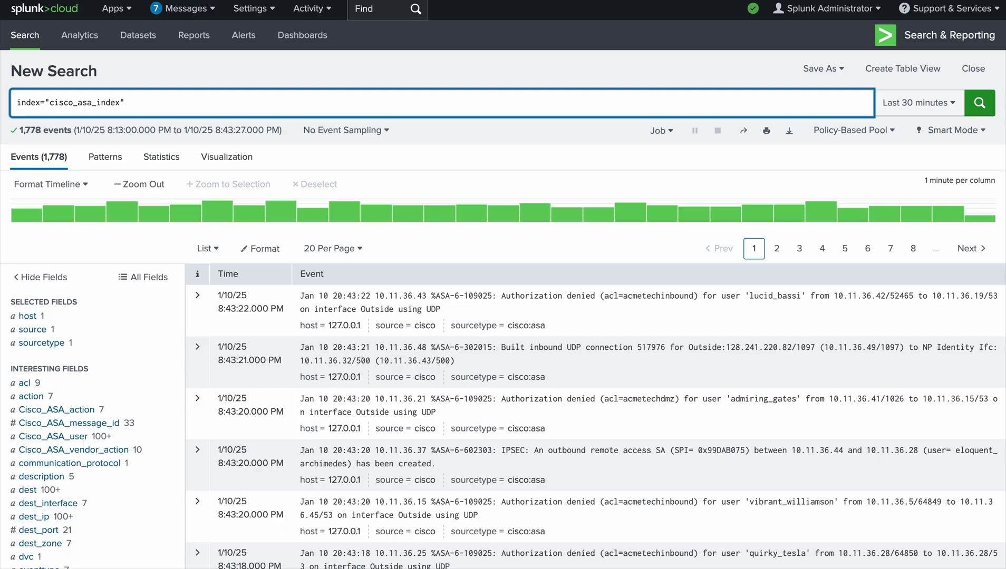
{"action": "left_click", "coordinate": [982, 106]}
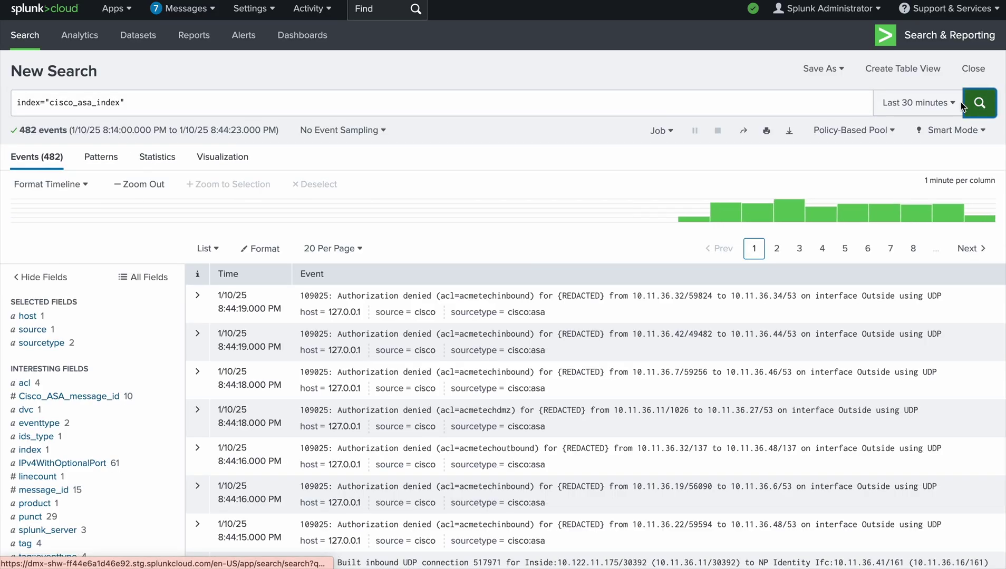
{"action": "scroll", "coordinate": [574, 247], "scroll_direction": "down", "scroll_amount": 1}
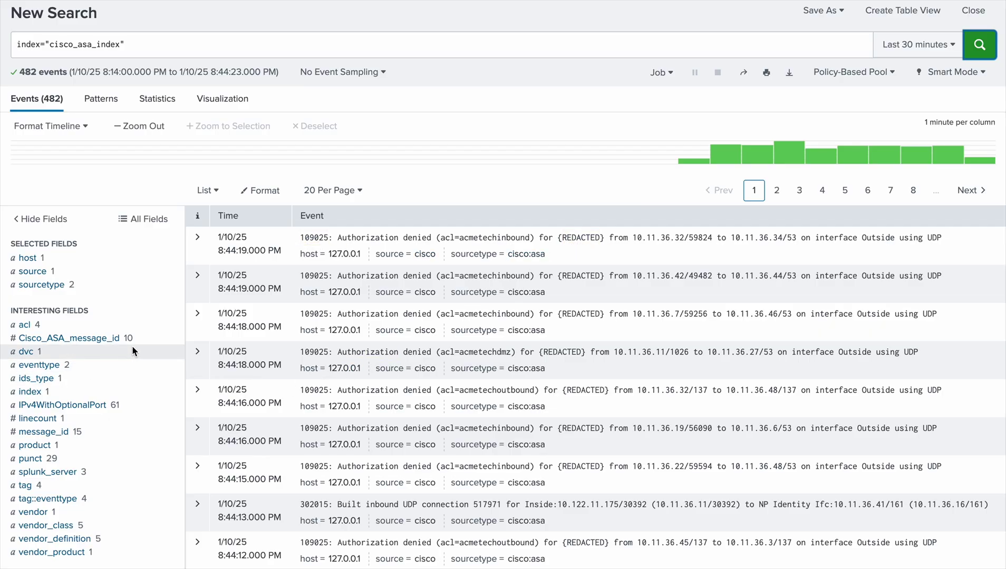
{"action": "scroll", "coordinate": [131, 345], "scroll_direction": "up", "scroll_amount": 1}
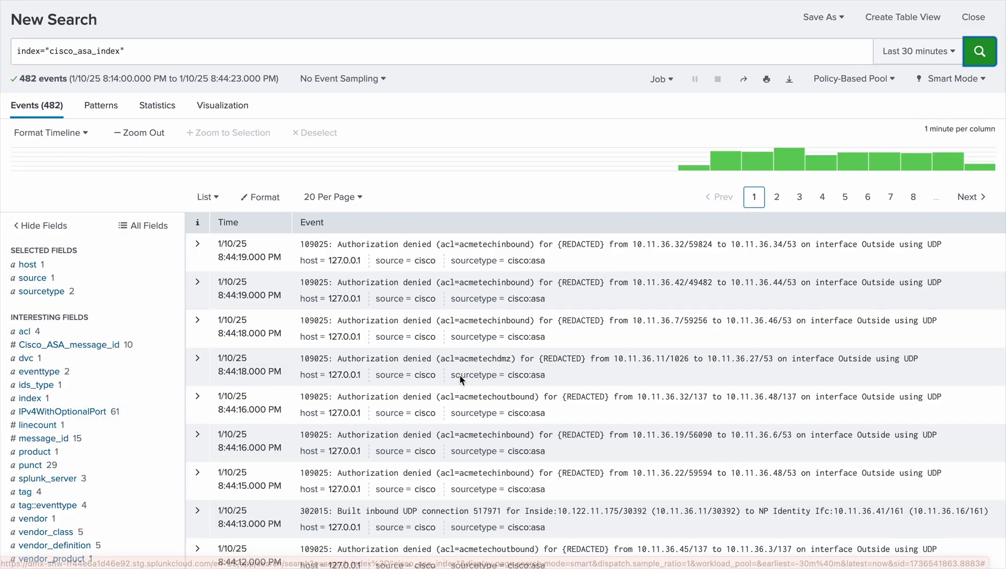
{"action": "scroll", "coordinate": [460, 374], "scroll_direction": "up", "scroll_amount": 2}
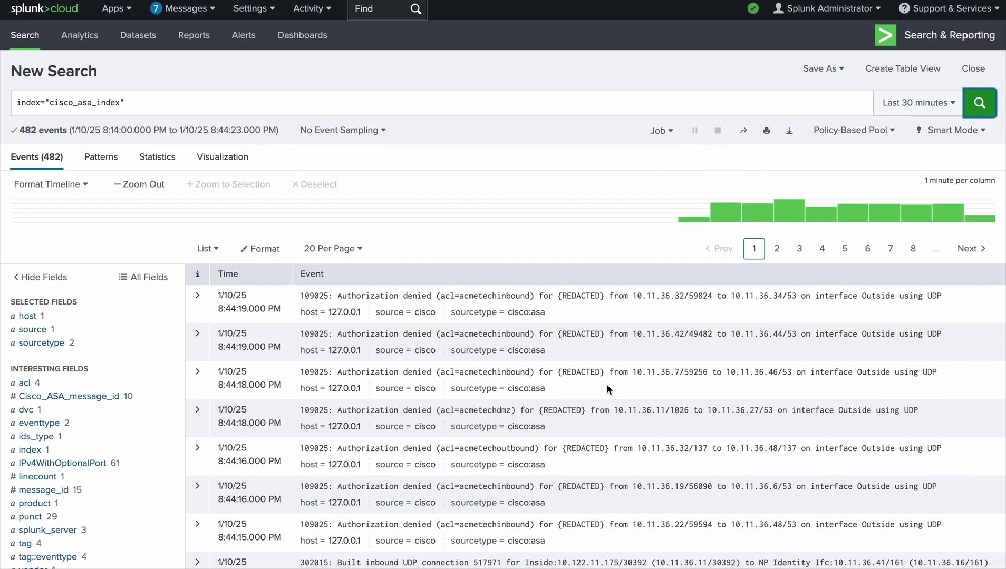